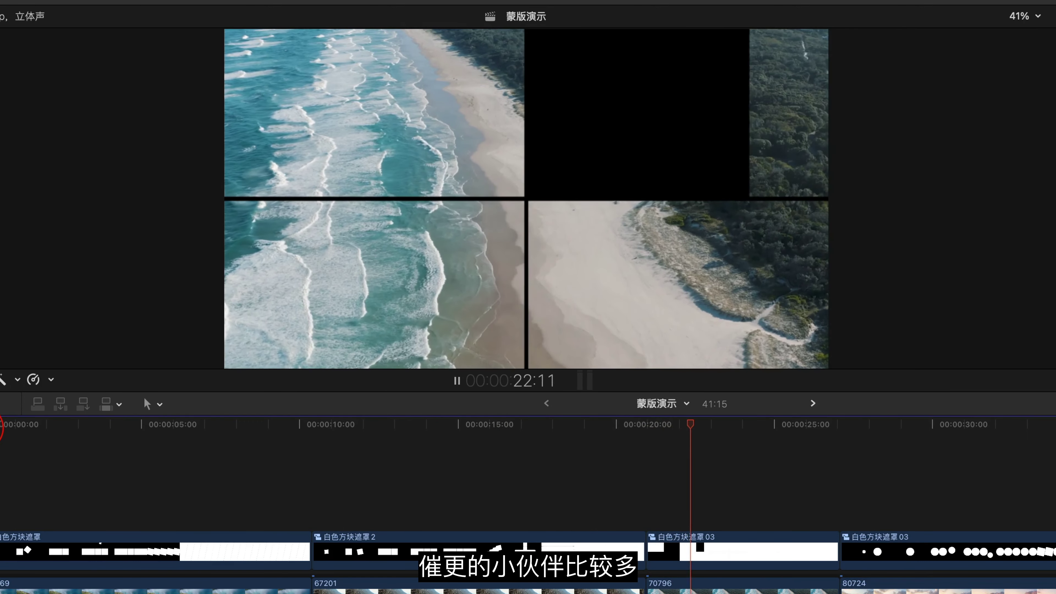
{"action": "left_click", "coordinate": [842, 472]}
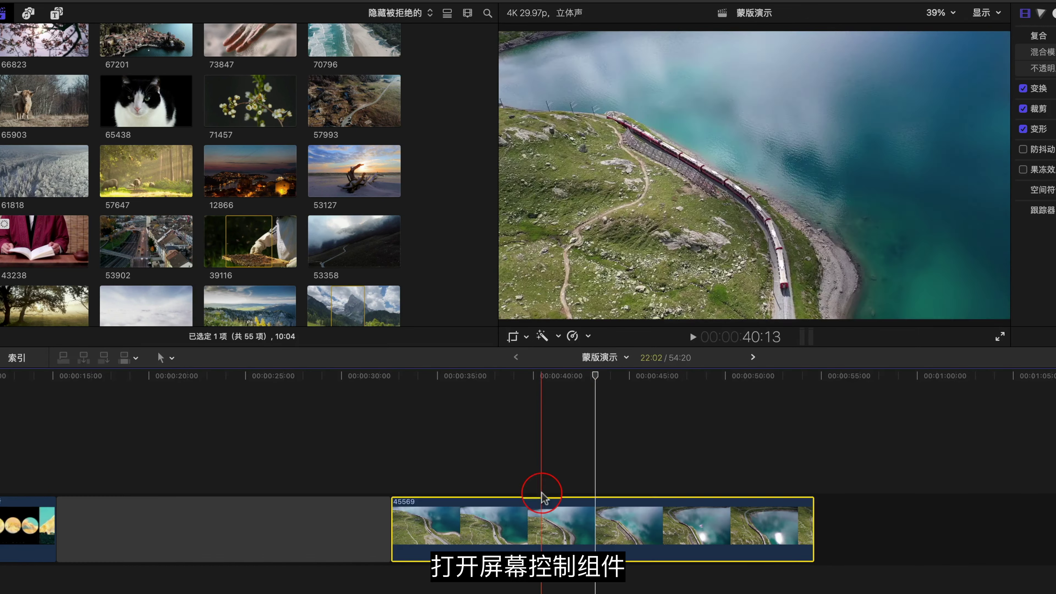
- Crop clip 45569 with the 裁剪 tool in 修剪 mode to a narrow upright rectangle around the train, and reposition the cropped area
{"action": "left_click", "coordinate": [513, 336]}
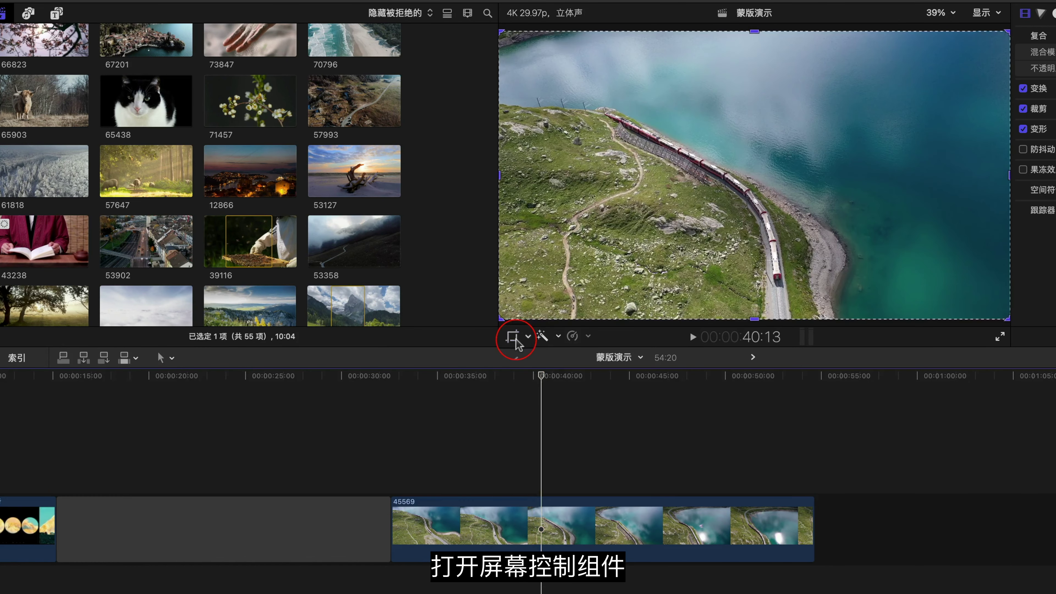
{"action": "left_click", "coordinate": [526, 337]}
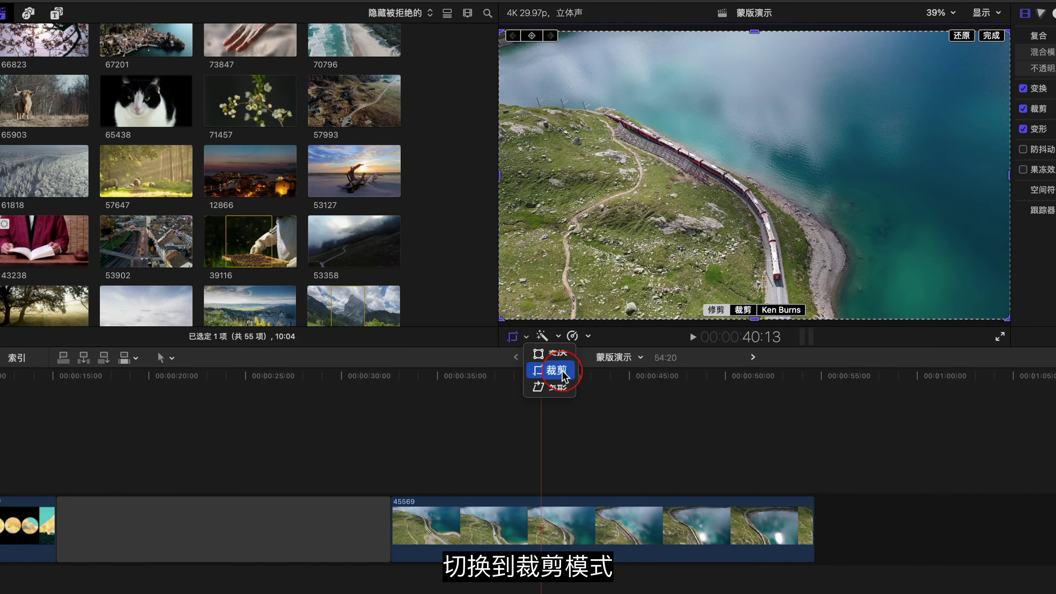
{"action": "left_click", "coordinate": [553, 370]}
{"action": "left_click", "coordinate": [715, 310]}
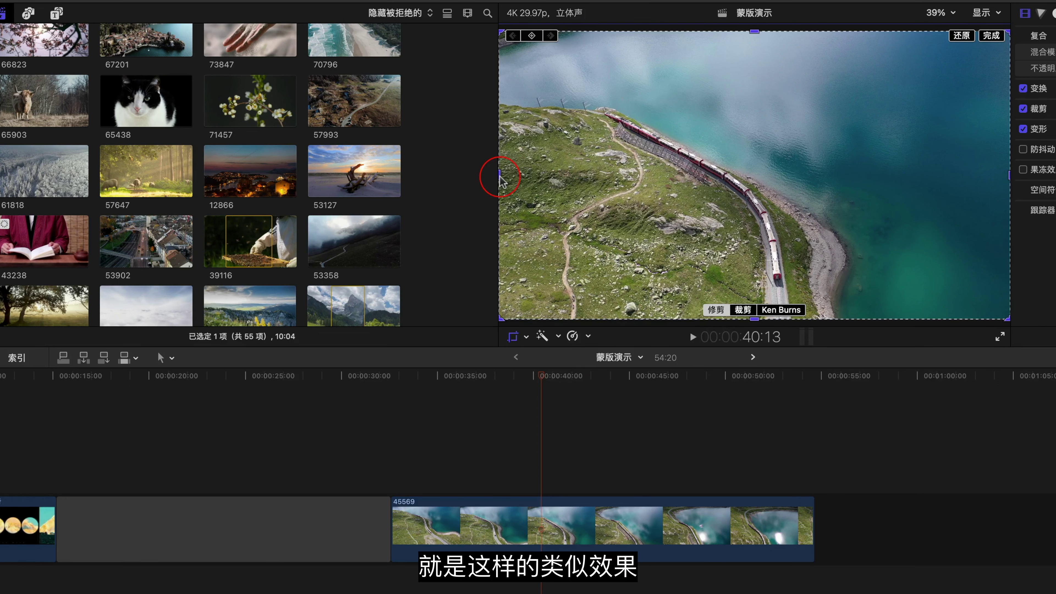
{"action": "left_click_drag", "start_coordinate": [502, 180], "coordinate": [686, 187]}
{"action": "left_click_drag", "start_coordinate": [1010, 181], "coordinate": [687, 115]}
{"action": "left_click_drag", "start_coordinate": [742, 27], "coordinate": [729, 167]}
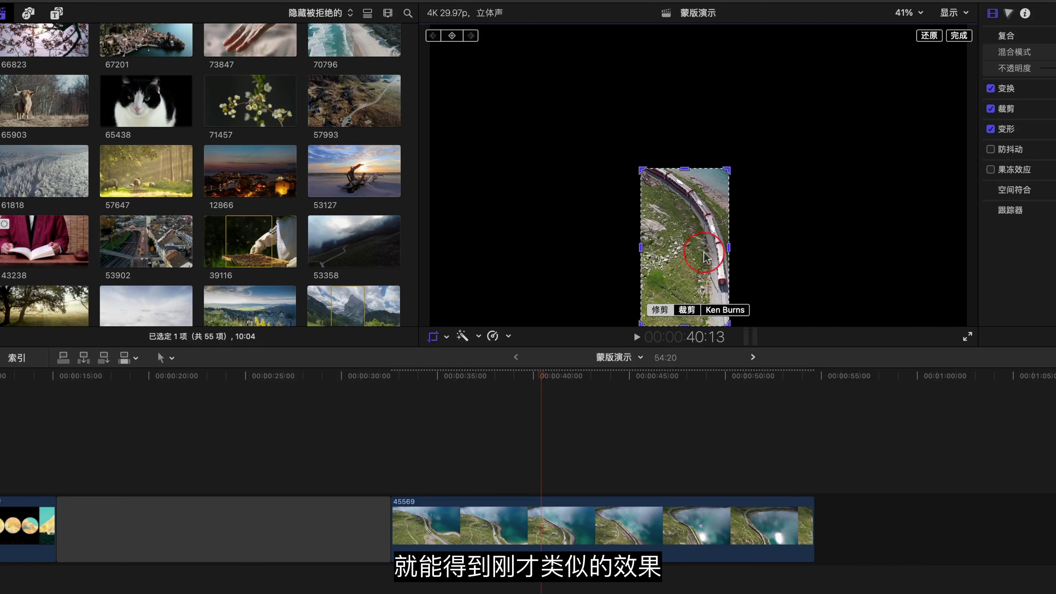
{"action": "left_click_drag", "start_coordinate": [682, 270], "coordinate": [661, 199]}
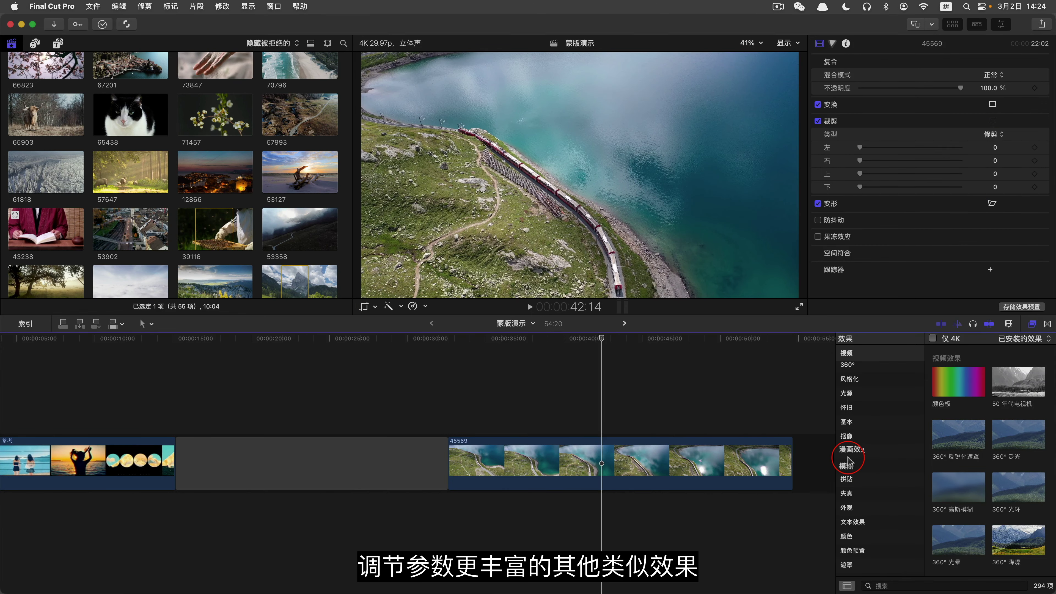
- Apply the 形状遮罩 effect from the 遮罩 category to clip 45569
{"action": "scroll", "coordinate": [850, 508], "scroll_direction": "down", "scroll_amount": 5}
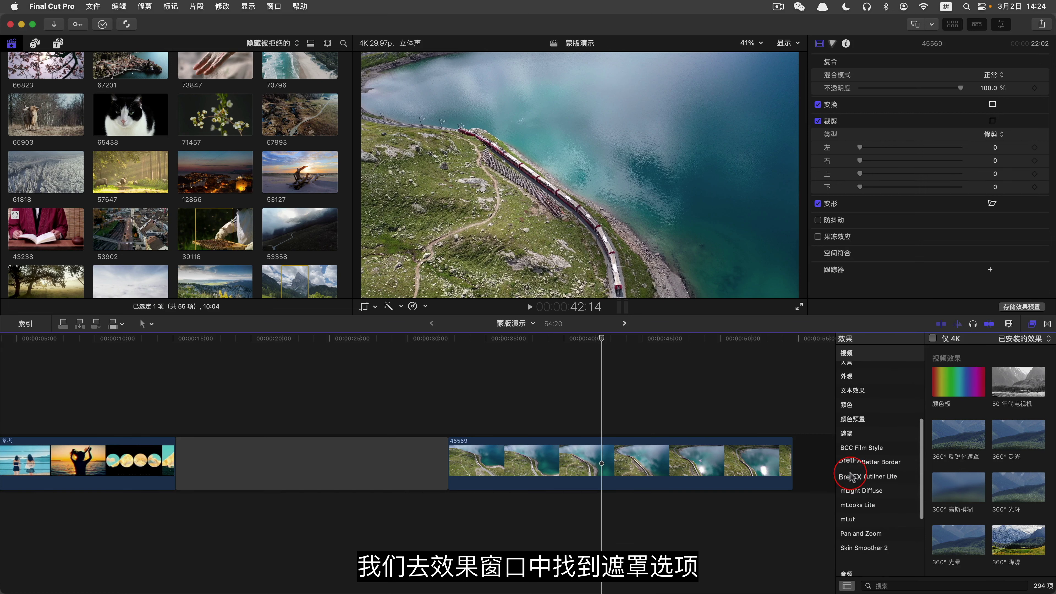
{"action": "left_click", "coordinate": [848, 433]}
{"action": "left_click", "coordinate": [1025, 427]}
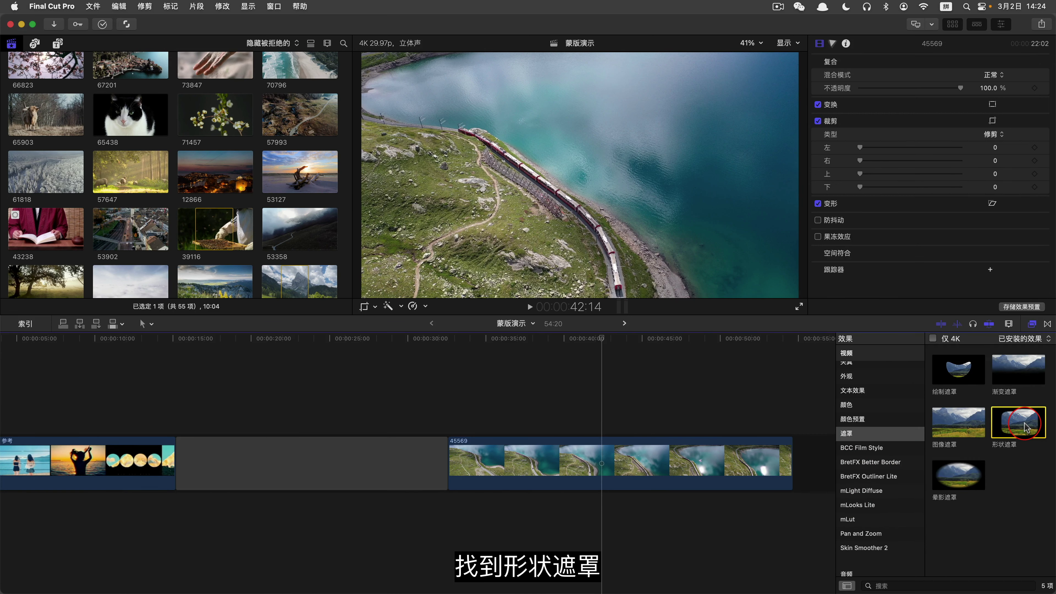
{"action": "left_click_drag", "start_coordinate": [1025, 426], "coordinate": [568, 466]}
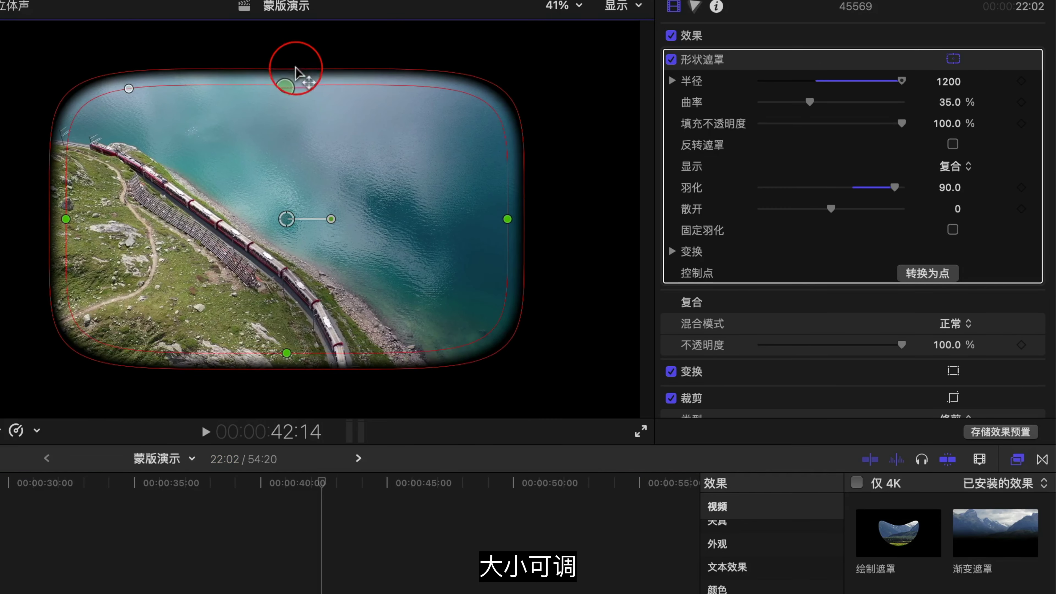
- Reshape the mask on clip 45569 with a narrower width, curvature about 69%, feathering about 5.7 and rotation about 3.4°
{"action": "left_click_drag", "start_coordinate": [507, 219], "coordinate": [489, 219]}
{"action": "mouse_move", "coordinate": [331, 218]}
{"action": "left_mouse_down"}
{"action": "mouse_move", "coordinate": [328, 249]}
{"action": "mouse_move", "coordinate": [350, 219]}
{"action": "left_mouse_up"}
{"action": "left_click_drag", "start_coordinate": [193, 88], "coordinate": [211, 103]}
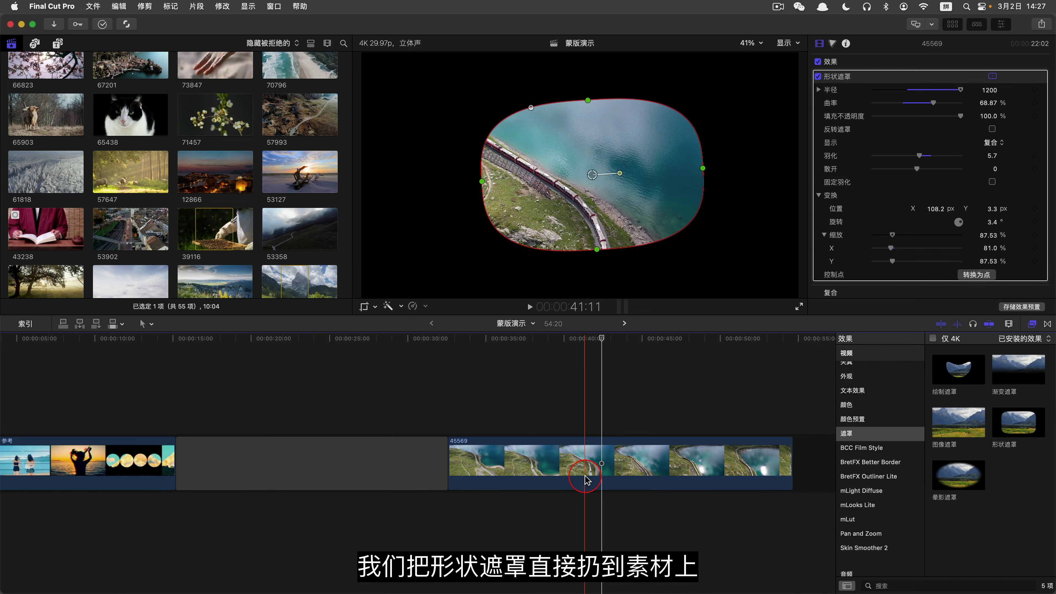
{"action": "left_click", "coordinate": [617, 189]}
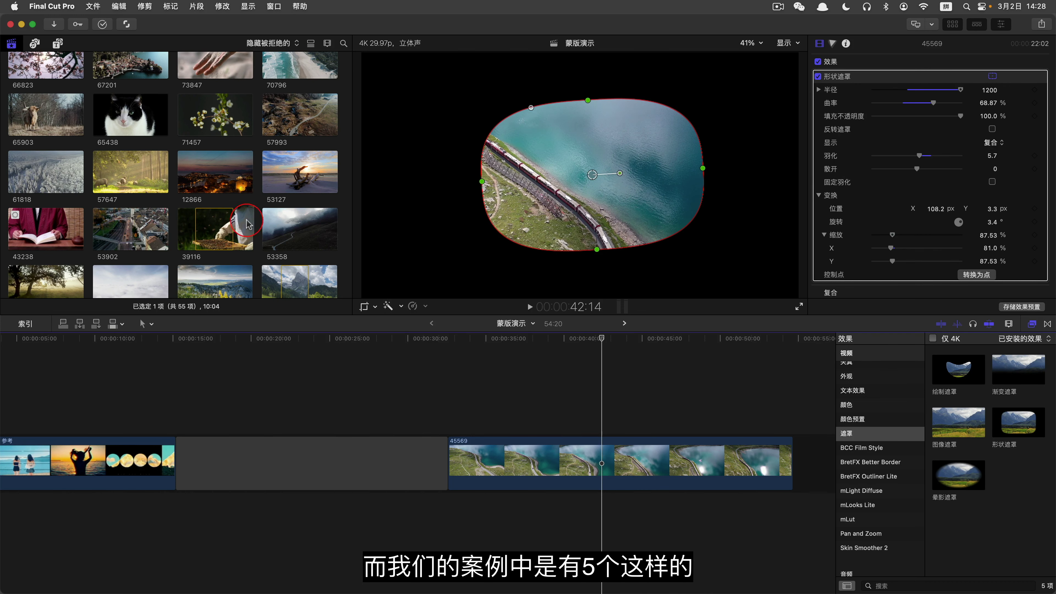
- Add a second 形状遮罩 effect to clip 45569 and move its mask towards the lower-left part of the picture
{"action": "scroll", "coordinate": [239, 371], "scroll_direction": "left", "scroll_amount": 4}
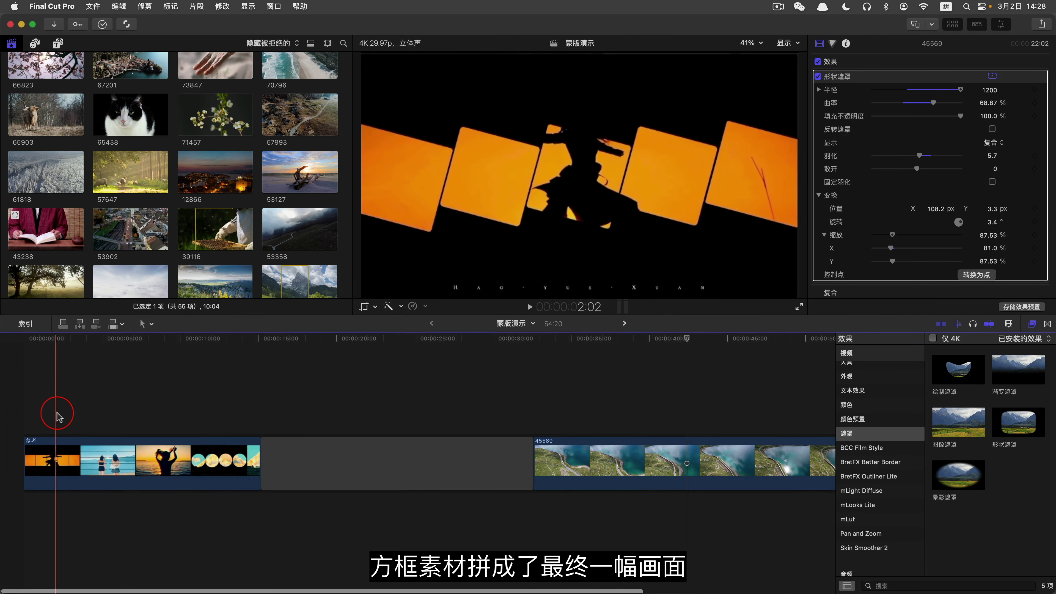
{"action": "left_click", "coordinate": [1018, 429]}
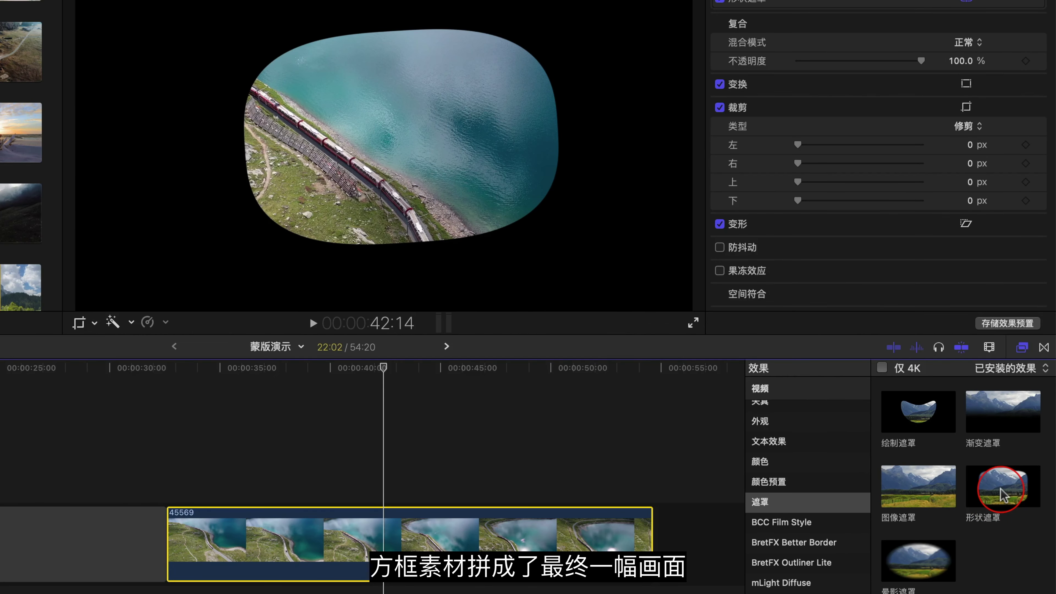
{"action": "left_click_drag", "start_coordinate": [1002, 495], "coordinate": [461, 544]}
{"action": "left_click", "coordinate": [965, 16]}
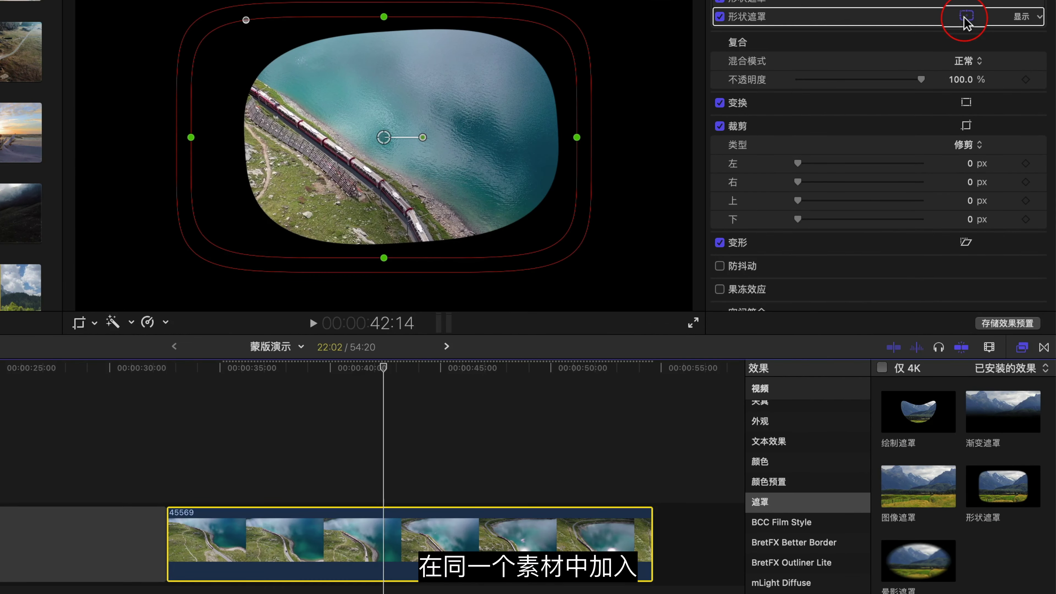
{"action": "left_click_drag", "start_coordinate": [381, 138], "coordinate": [215, 179]}
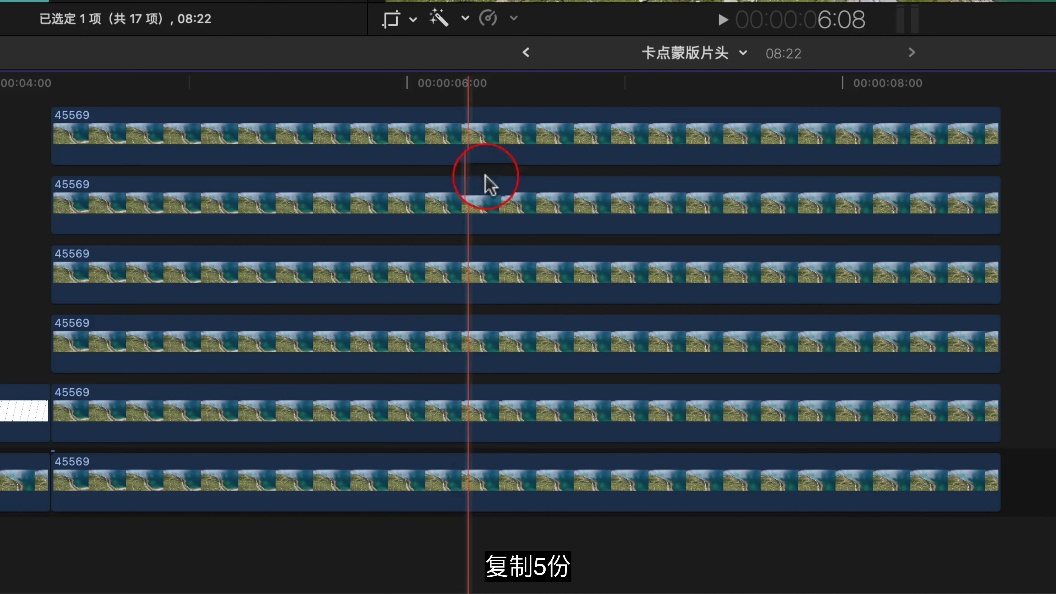
- Select all six stacked 45569 clips in the 卡点蒙版片头 timeline
{"action": "left_click", "coordinate": [526, 499]}
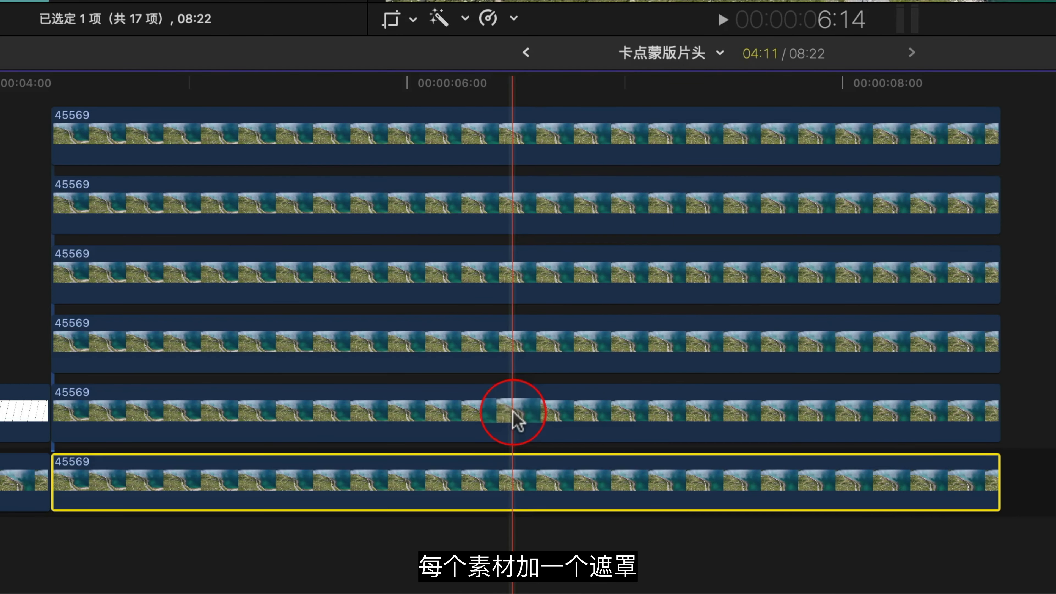
{"action": "left_click", "coordinate": [515, 420]}
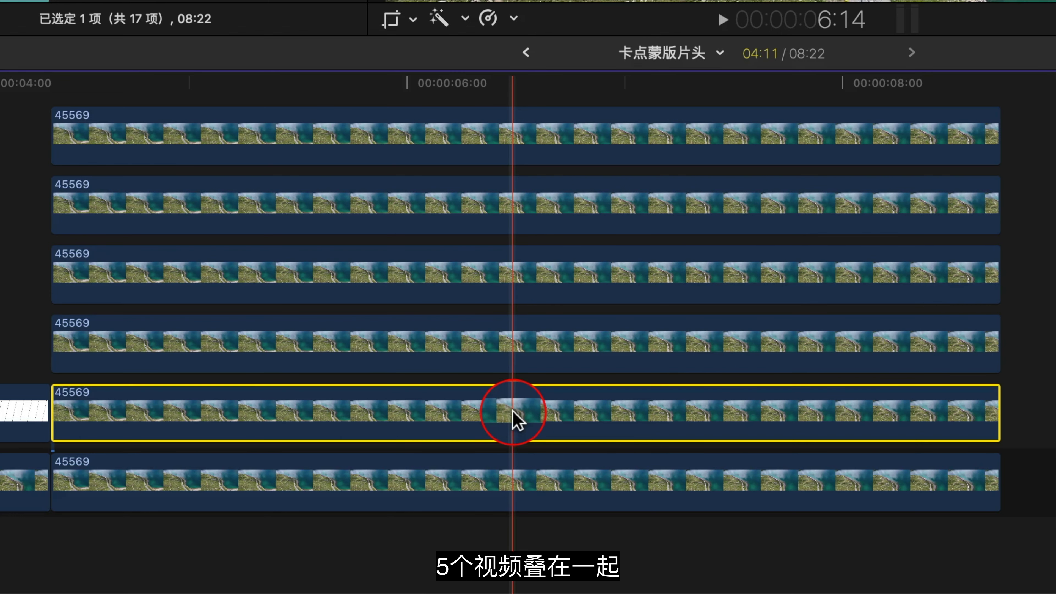
{"action": "left_click_drag", "start_coordinate": [1045, 525], "coordinate": [769, 111]}
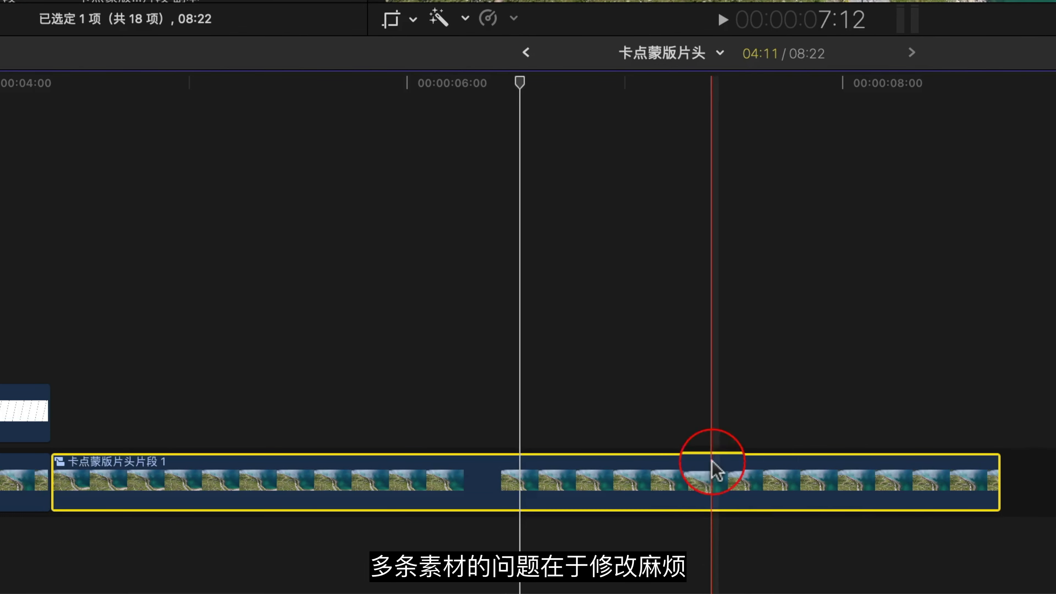
{"action": "scroll", "coordinate": [714, 466], "scroll_direction": "down", "scroll_amount": 5}
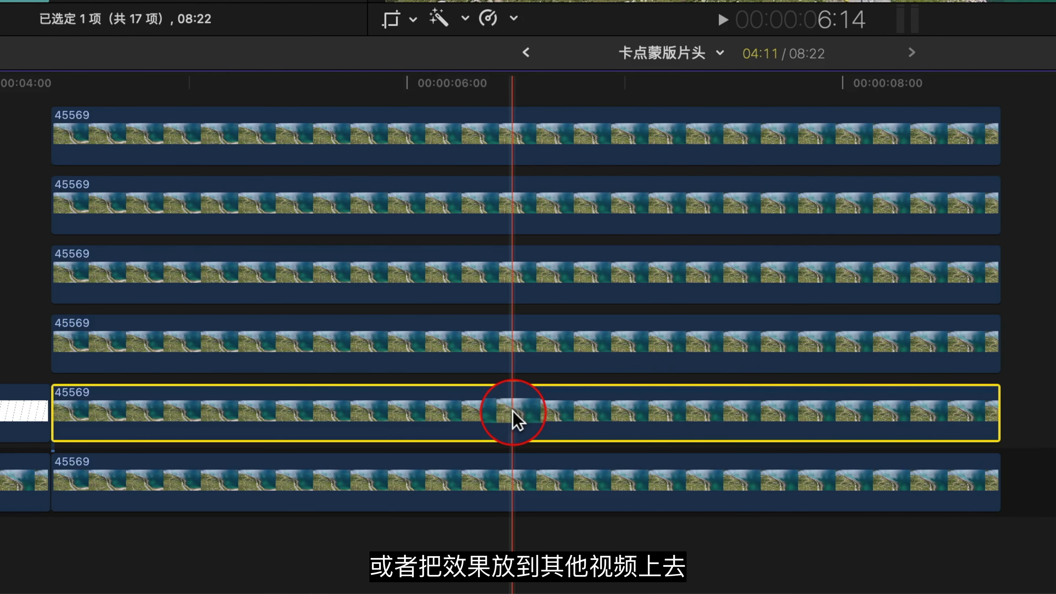
- Place the 白色 generator above clip 45569 and apply the 形状遮罩 effect to it
{"action": "left_click", "coordinate": [45, 61]}
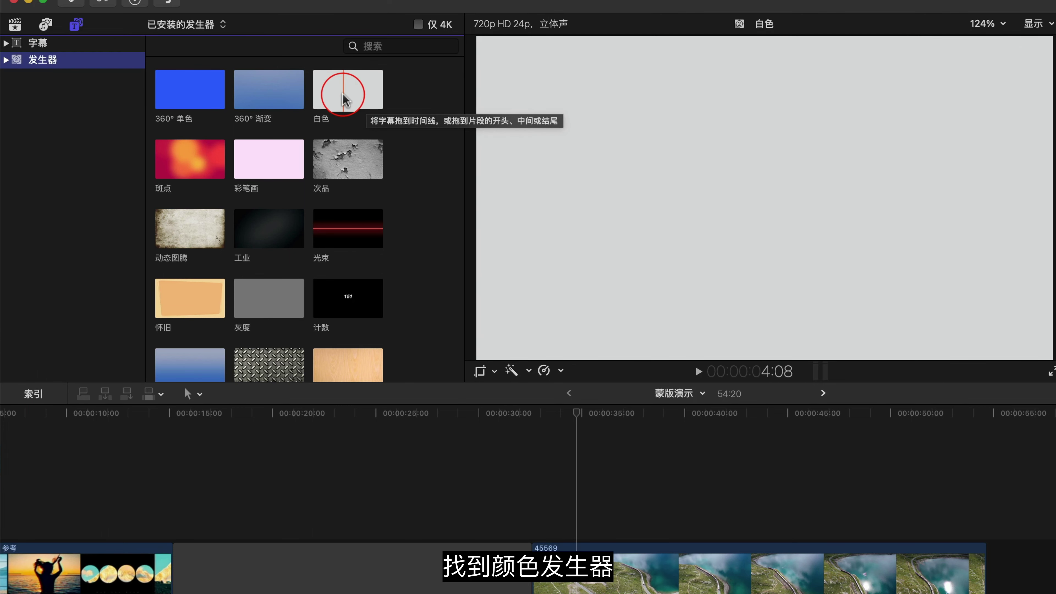
{"action": "left_click_drag", "start_coordinate": [1018, 422], "coordinate": [587, 404]}
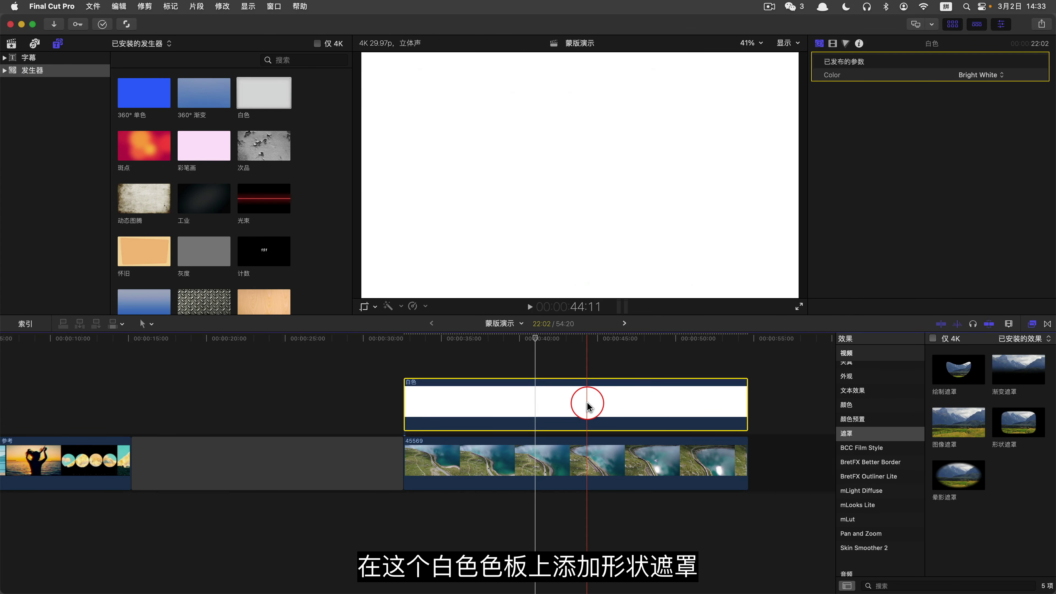
- Set the blend mode of the 白色 generator clip to Alpha 通道模板
{"action": "left_click", "coordinate": [994, 241]}
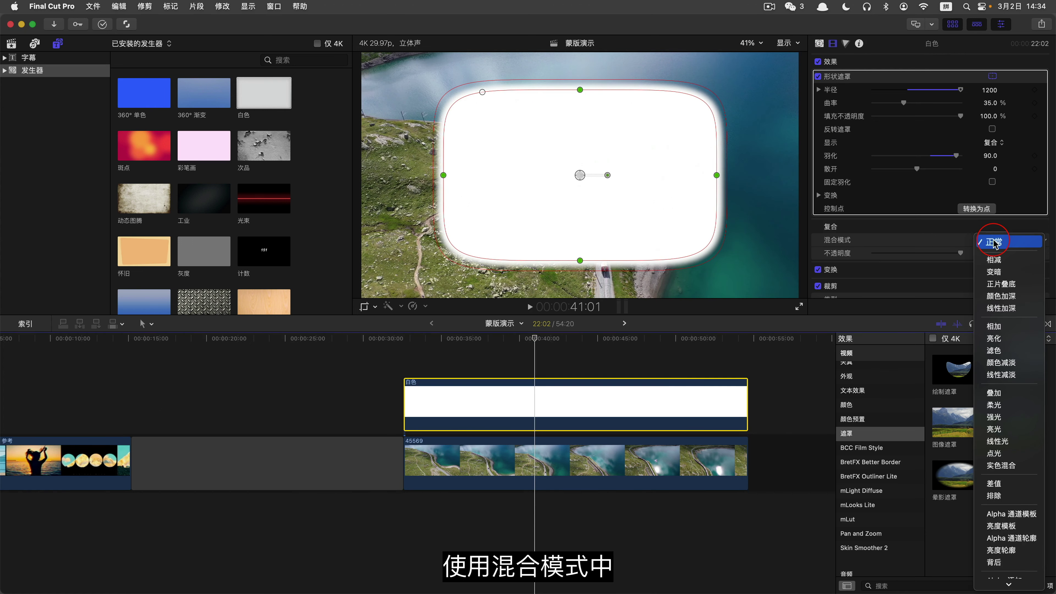
{"action": "scroll", "coordinate": [993, 243], "scroll_direction": "down", "scroll_amount": 1}
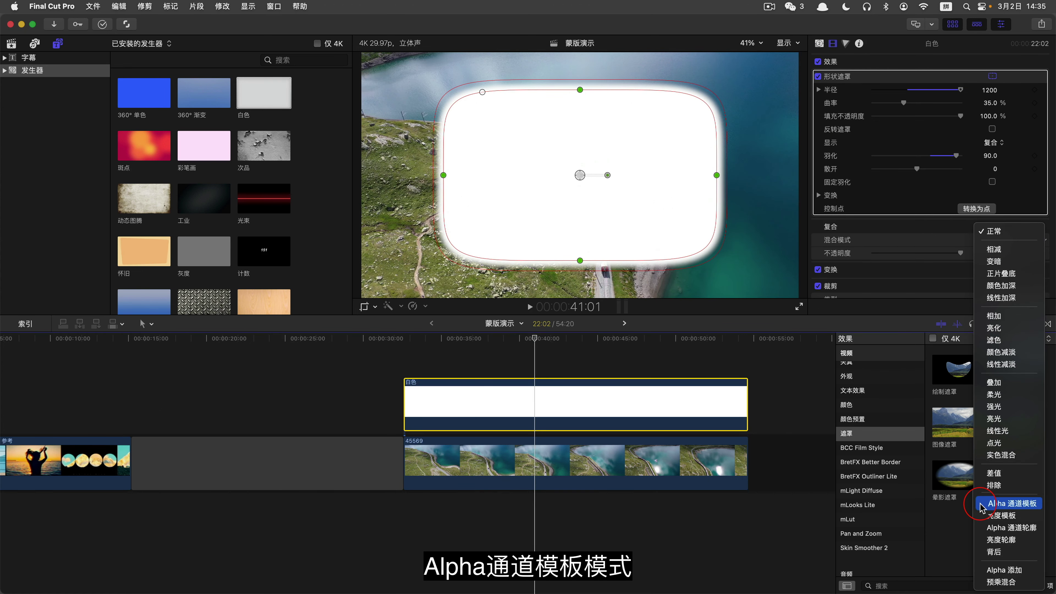
{"action": "left_click", "coordinate": [1006, 503]}
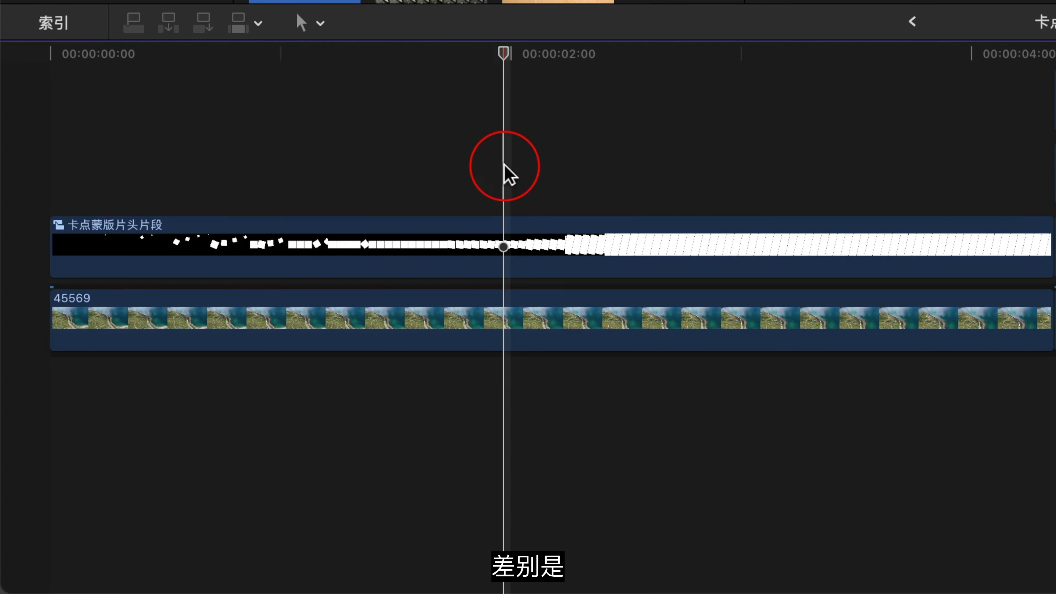
- Select the 卡点蒙版片头片段 compound clip above clip 45569
{"action": "left_click", "coordinate": [501, 241]}
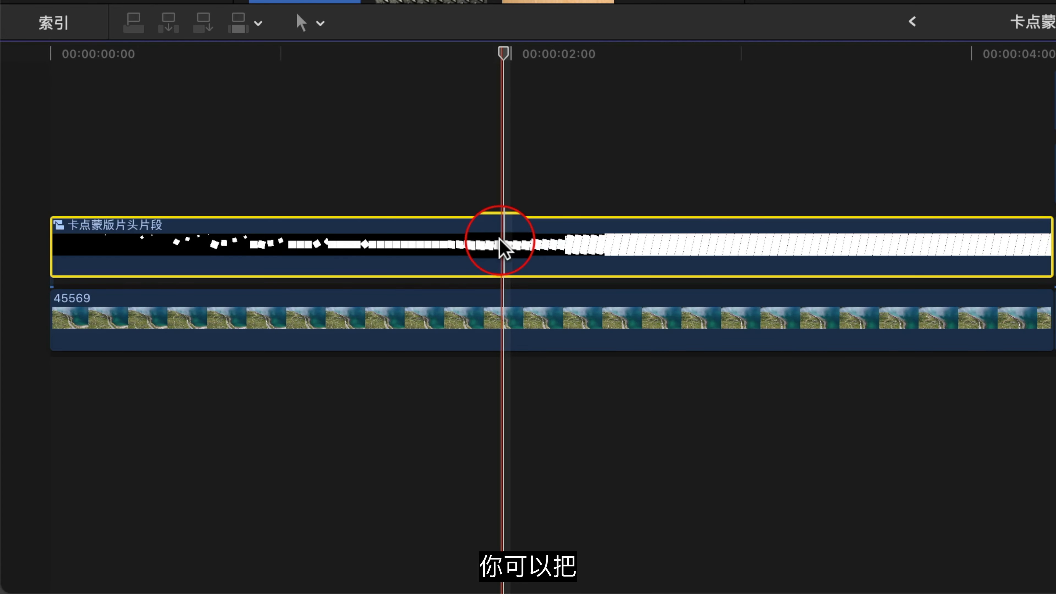
{"action": "left_click_drag", "start_coordinate": [459, 8], "coordinate": [415, 427]}
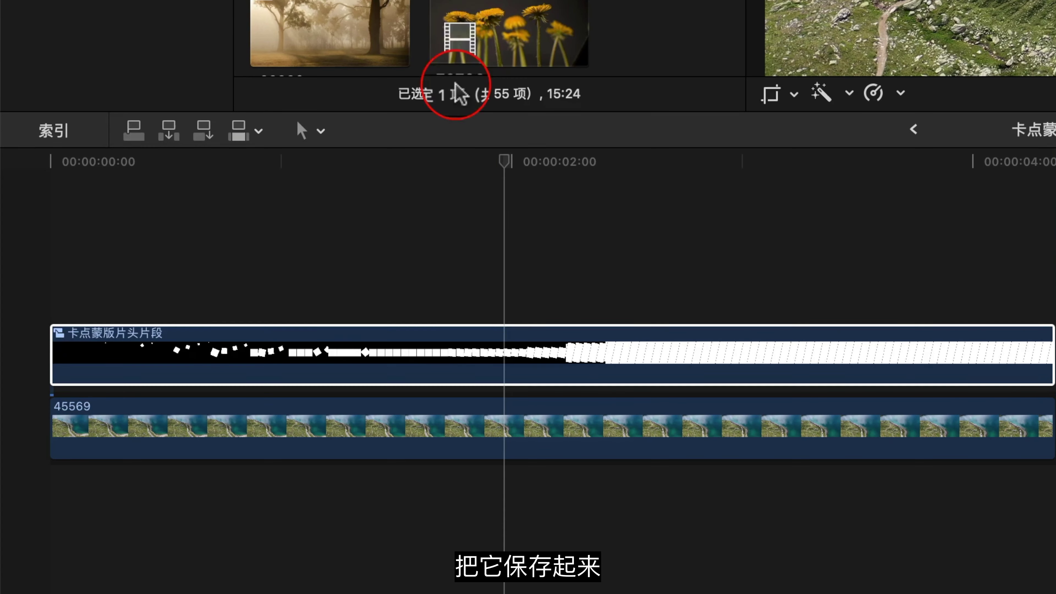
{"action": "left_click", "coordinate": [443, 461]}
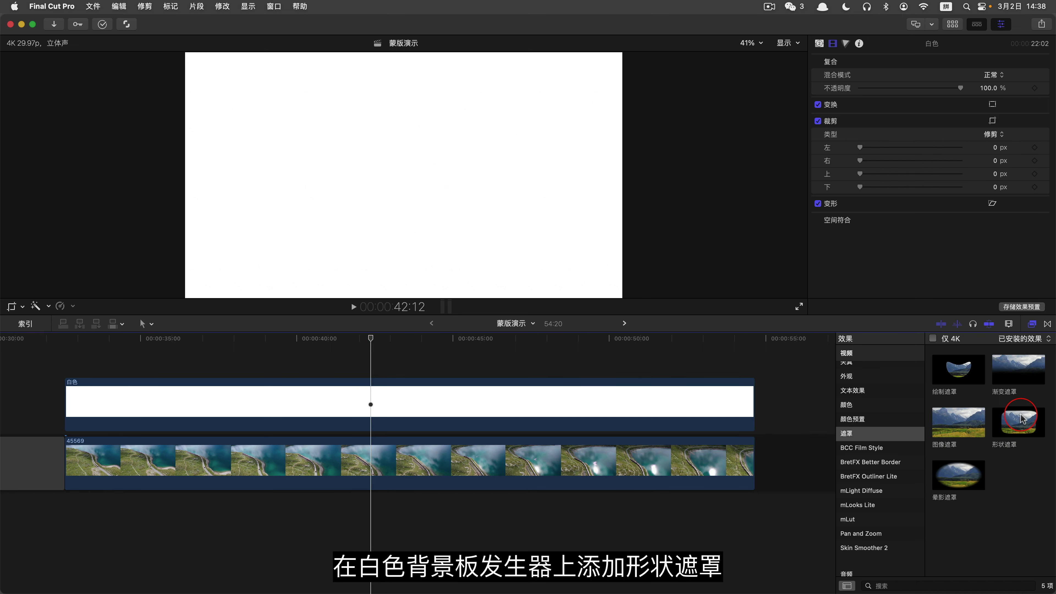
- Apply the 形状遮罩 effect to the 白色 clip with feathering 0, curvature 0% and radius about 775
{"action": "left_click_drag", "start_coordinate": [1021, 418], "coordinate": [518, 395]}
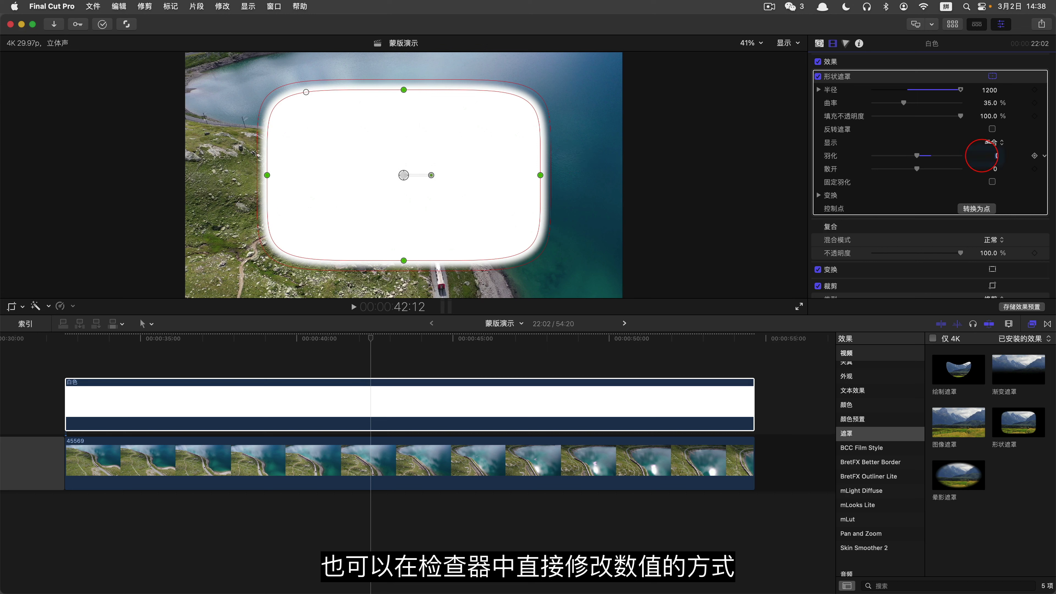
{"action": "key", "text": "Return"}
{"action": "left_click_drag", "start_coordinate": [903, 103], "coordinate": [884, 104]}
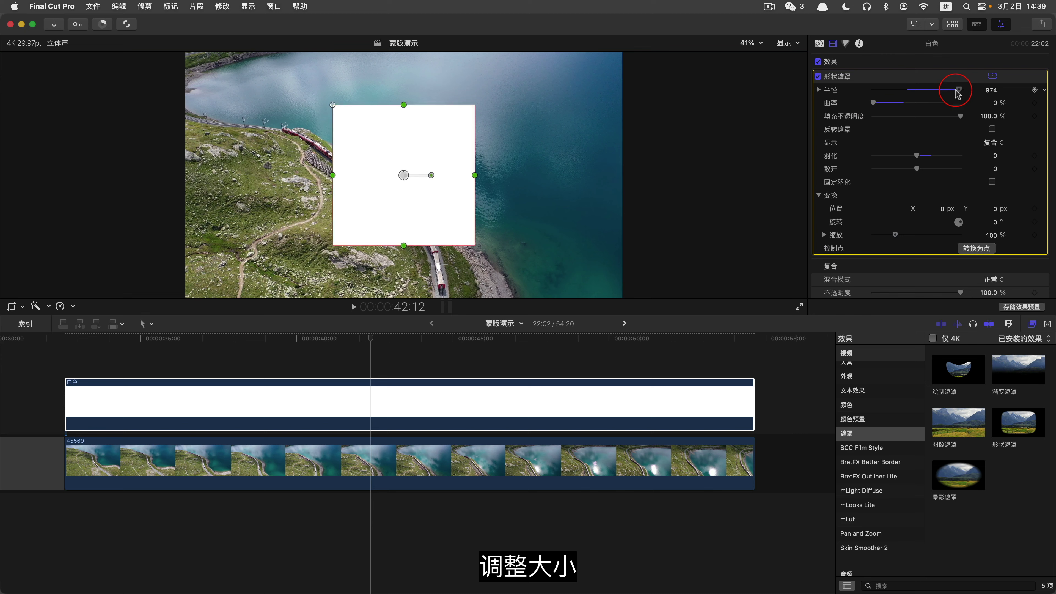
{"action": "left_click_drag", "start_coordinate": [954, 89], "coordinate": [942, 90]}
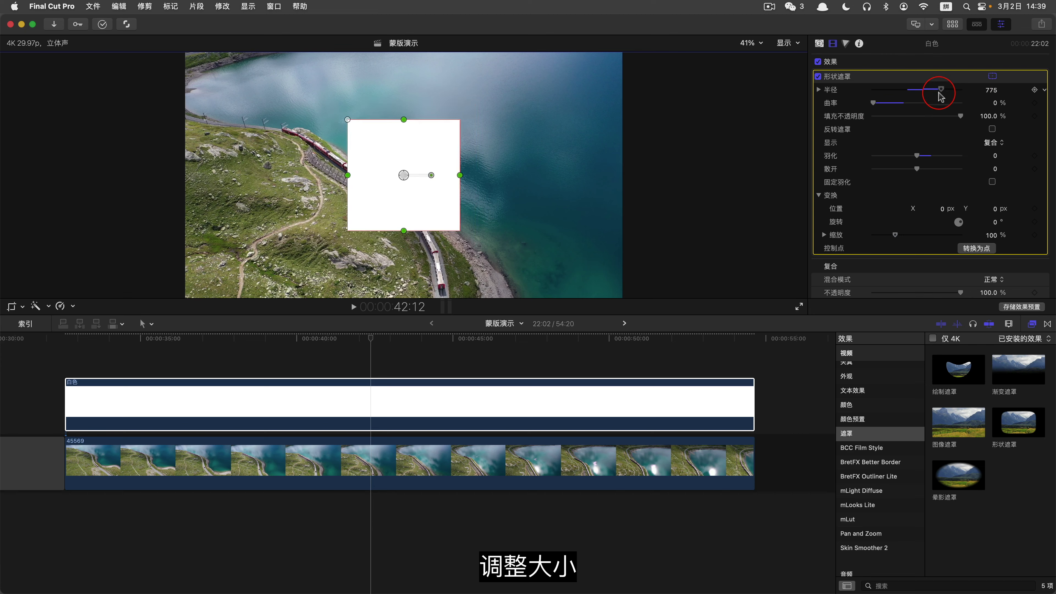
- Duplicate the masked 白色 clip until five copies are stacked above clip 45569, and reduce the timeline clip height
{"action": "left_click", "coordinate": [354, 405]}
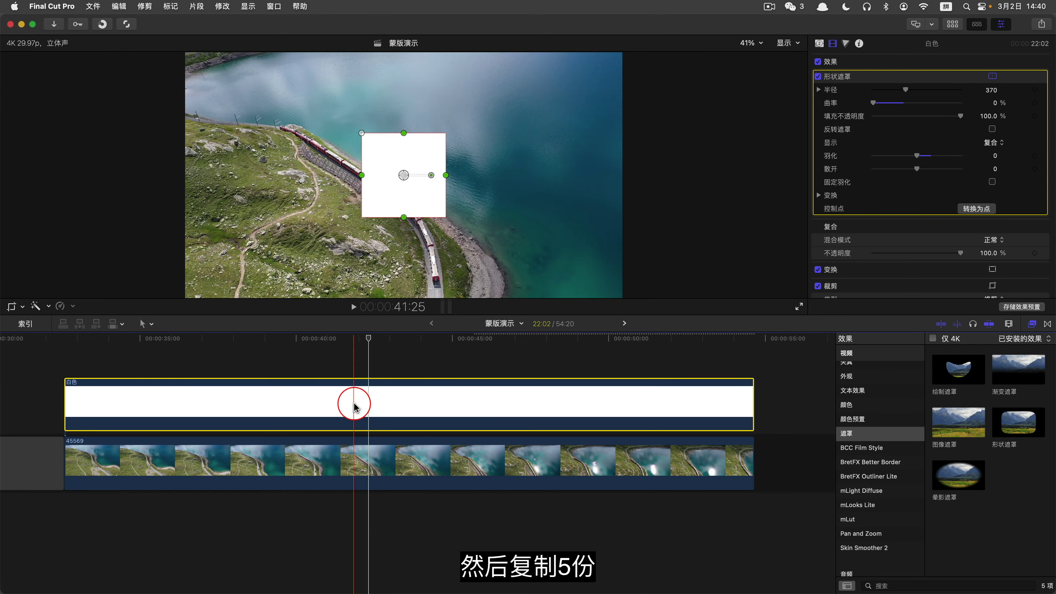
{"action": "left_click_drag", "start_coordinate": [368, 399], "coordinate": [343, 405]}
{"action": "left_click", "coordinate": [370, 401], "text": "super"}
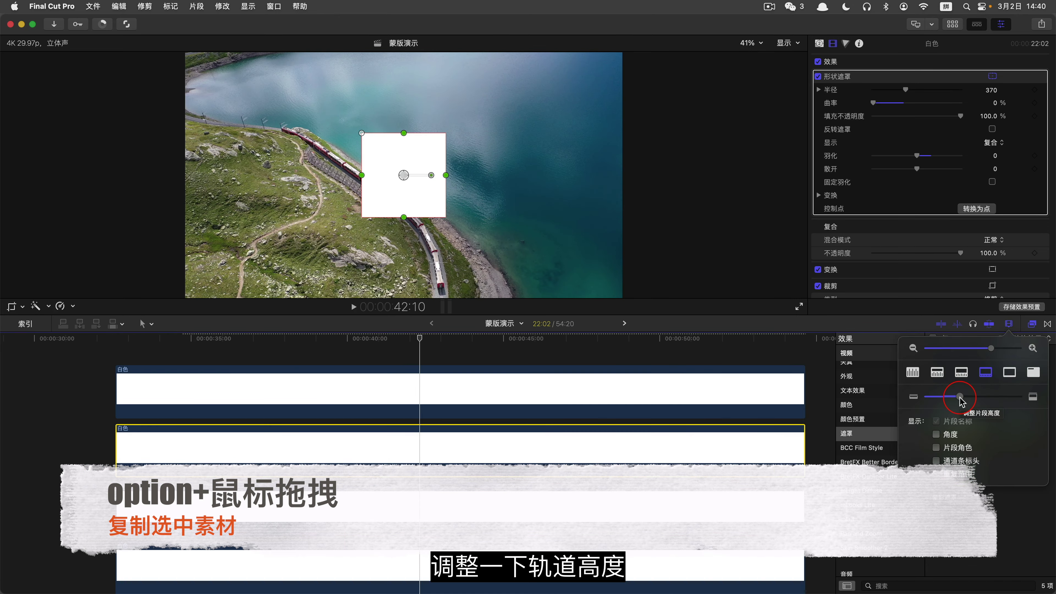
{"action": "left_click_drag", "start_coordinate": [964, 395], "coordinate": [937, 400]}
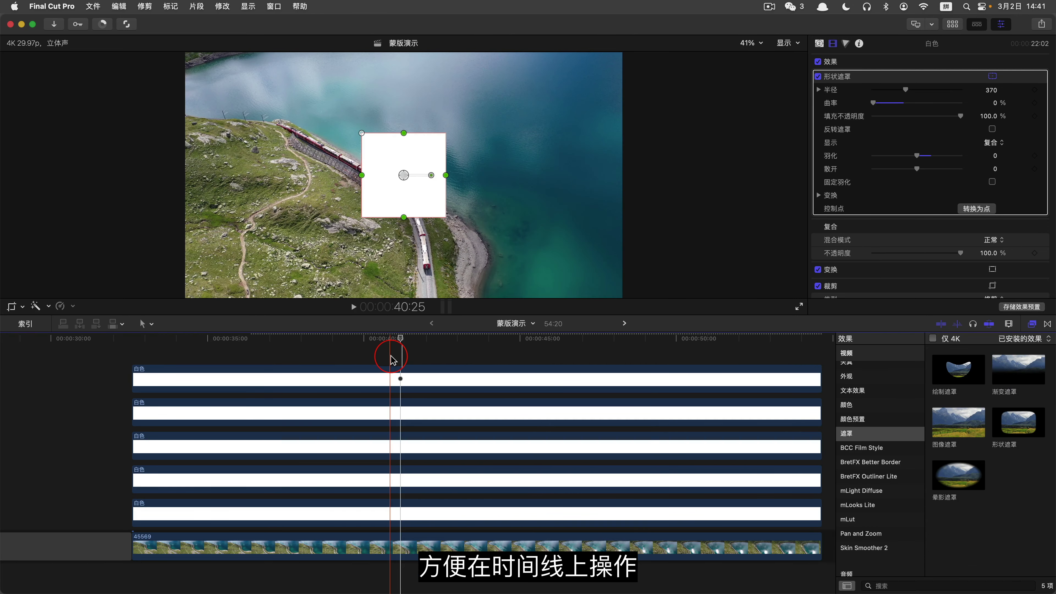
- Select the lowest 白色 clip in the stack and turn on the 显示水平 overlay in the viewer
{"action": "left_click", "coordinate": [154, 515]}
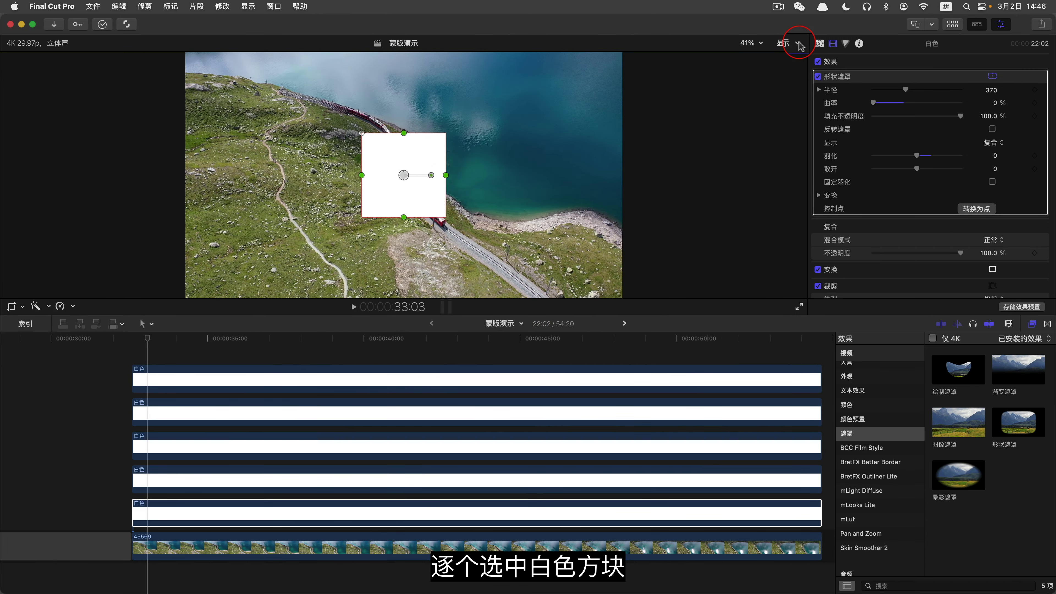
{"action": "left_click", "coordinate": [799, 44]}
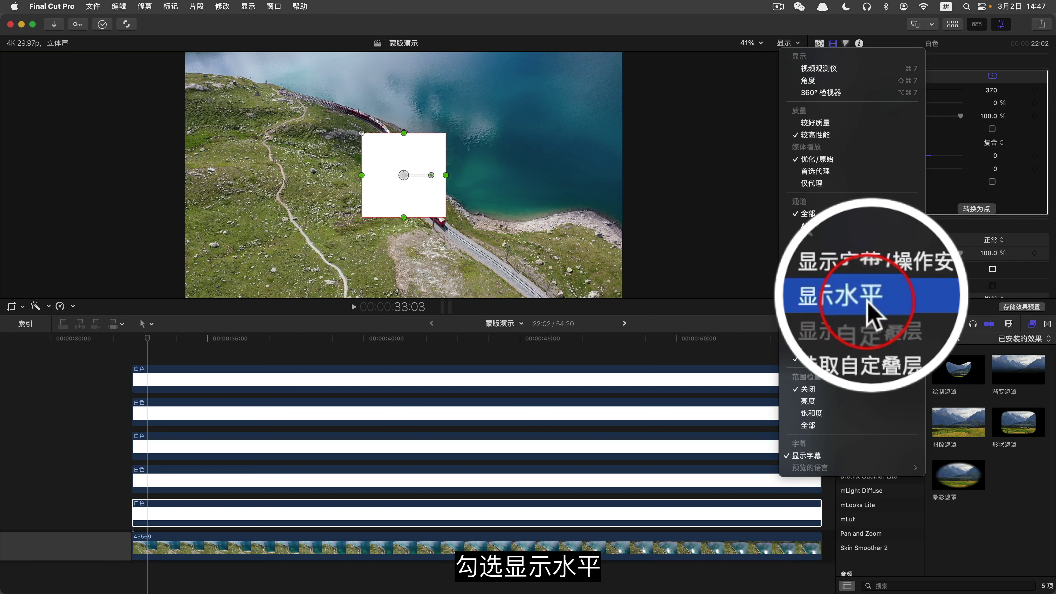
{"action": "left_click", "coordinate": [825, 303]}
- Move the mask of the second 白色 clip from the bottom beside the far-left square, setting its X position to -776 px
{"action": "left_click_drag", "start_coordinate": [391, 186], "coordinate": [312, 196]}
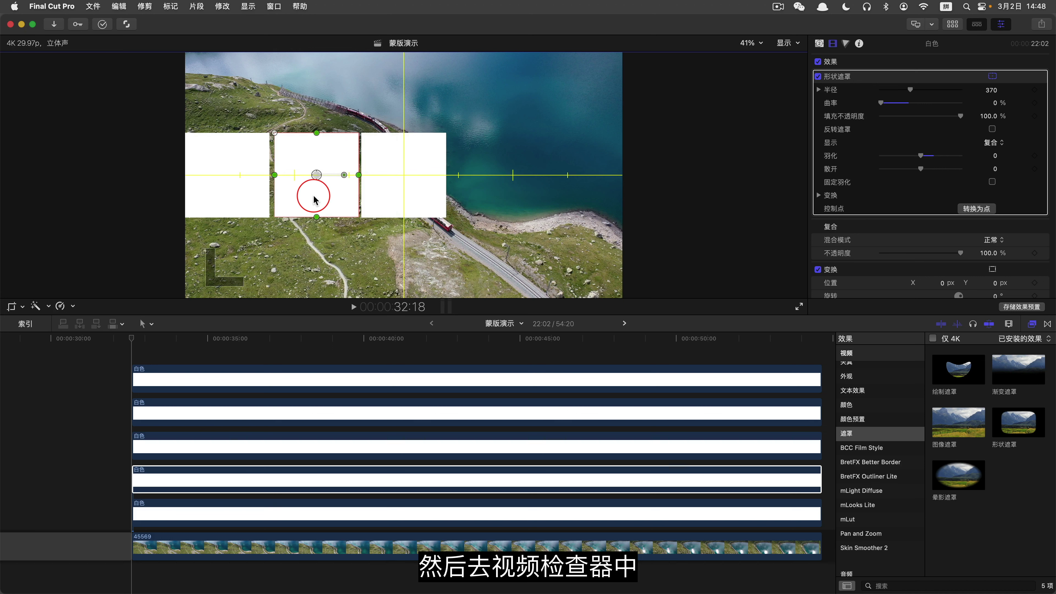
{"action": "type", "text": "-776"}
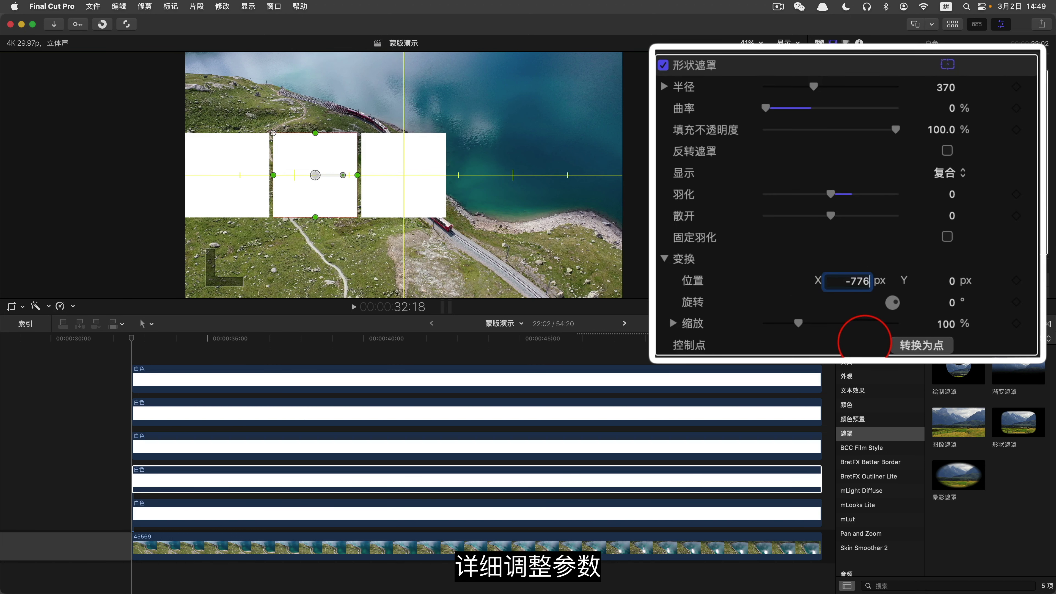
{"action": "key", "text": "Return"}
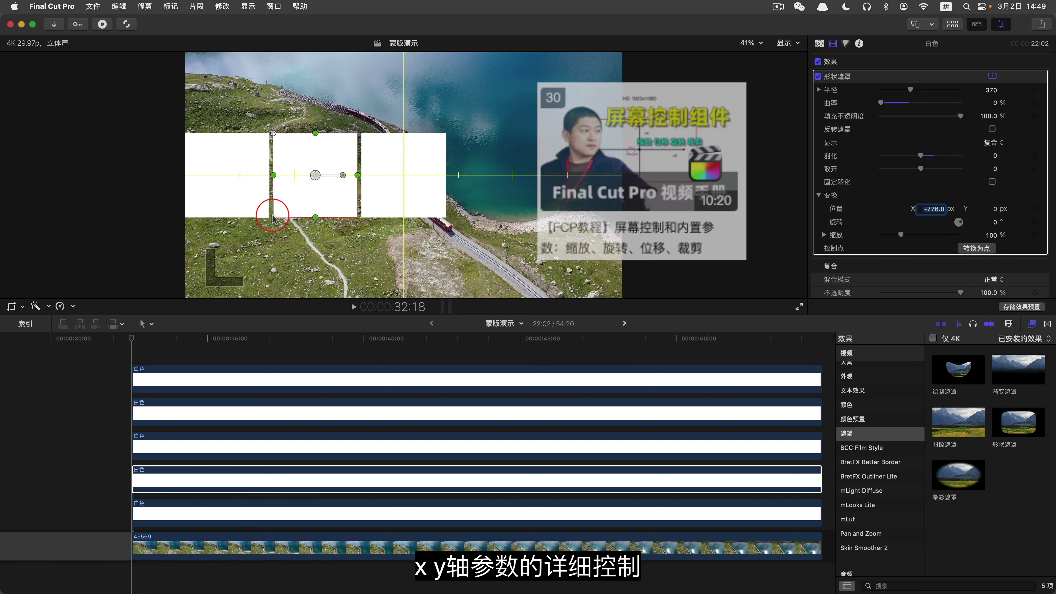
{"action": "left_click", "coordinate": [248, 201]}
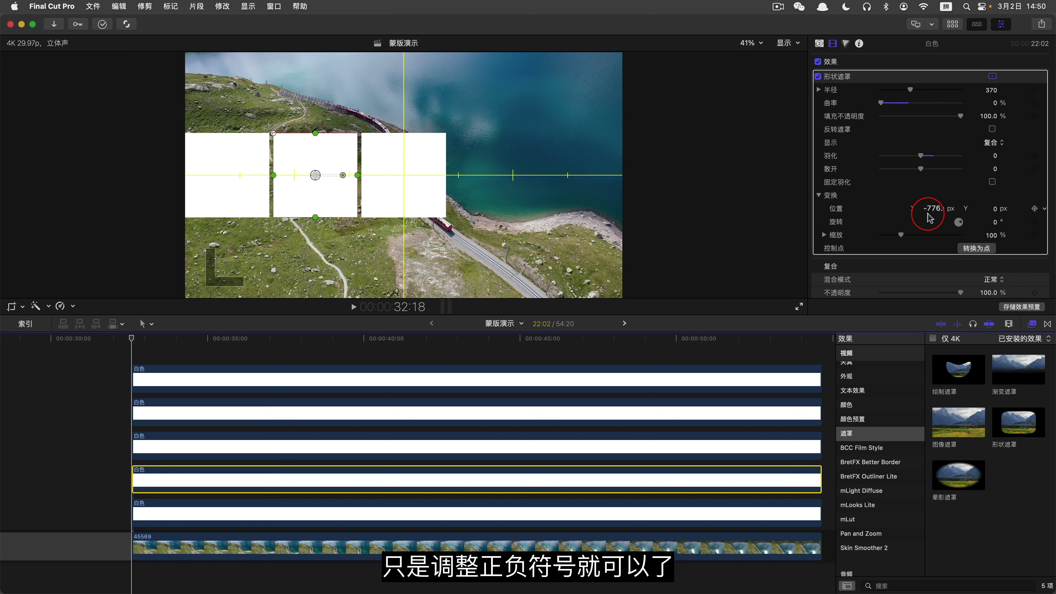
- Set the mask X position of the second 白色 clip from the top to 776 px
{"action": "left_click", "coordinate": [318, 203]}
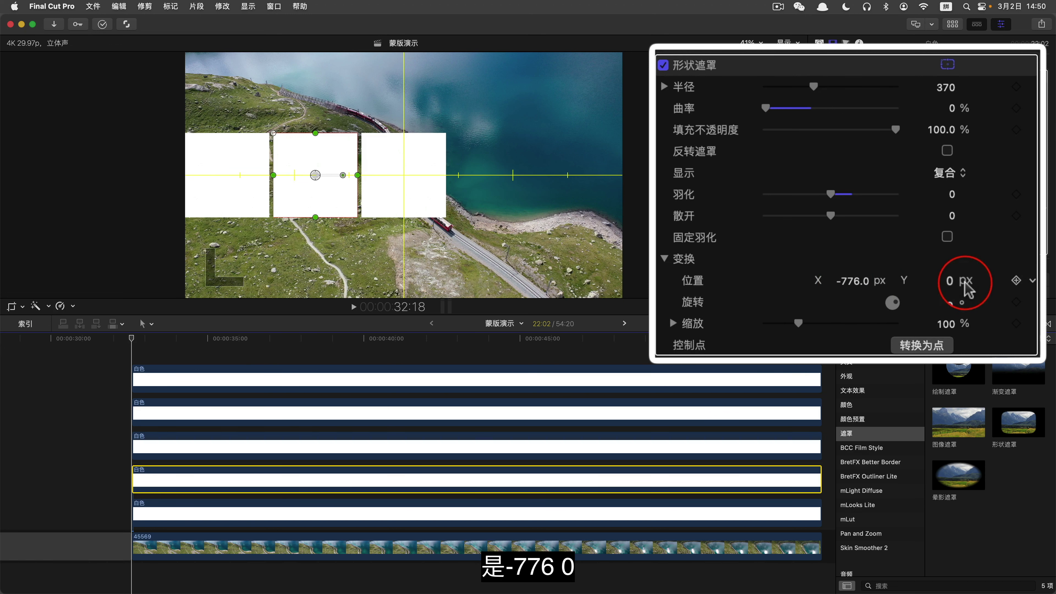
{"action": "left_click", "coordinate": [154, 413]}
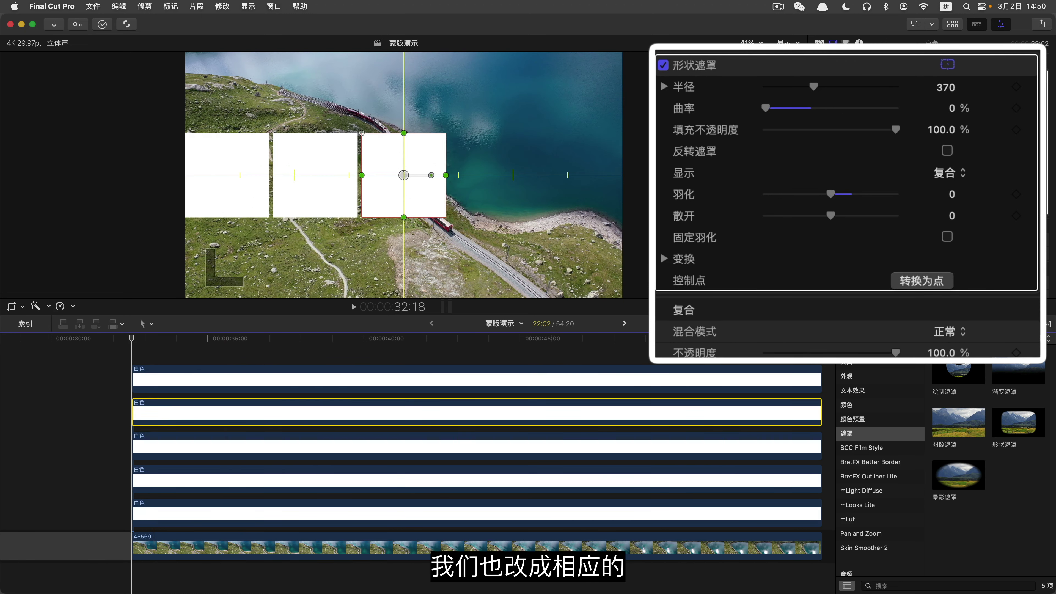
{"action": "left_click", "coordinate": [664, 259]}
{"action": "left_click", "coordinate": [860, 281]}
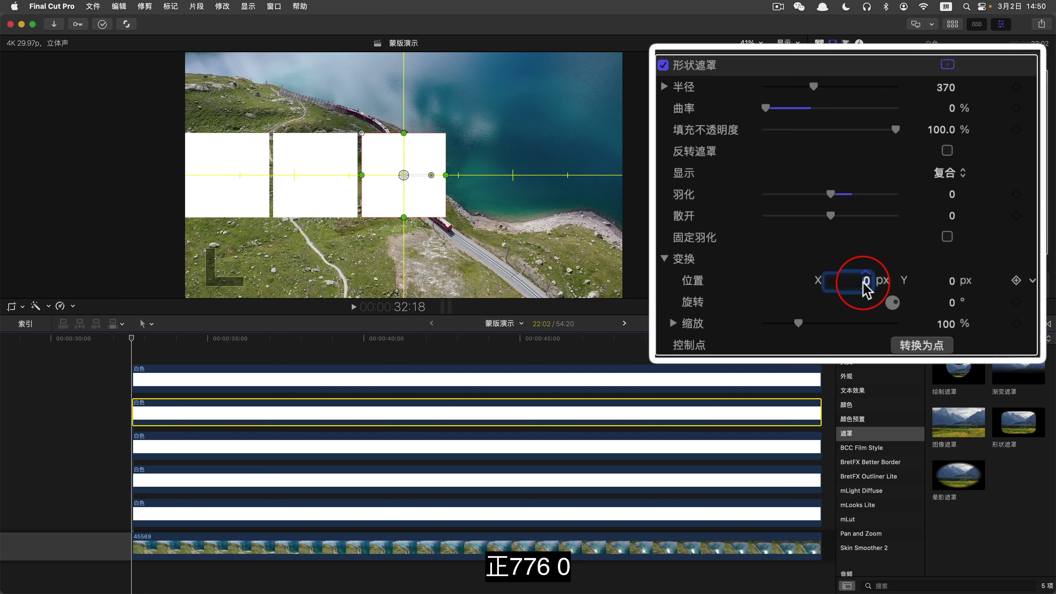
{"action": "type", "text": "776"}
- Check the lowest 白色 clip's mask position and set the top clip's mask X position to its positive counterpart, 1551 px
{"action": "left_click", "coordinate": [158, 513]}
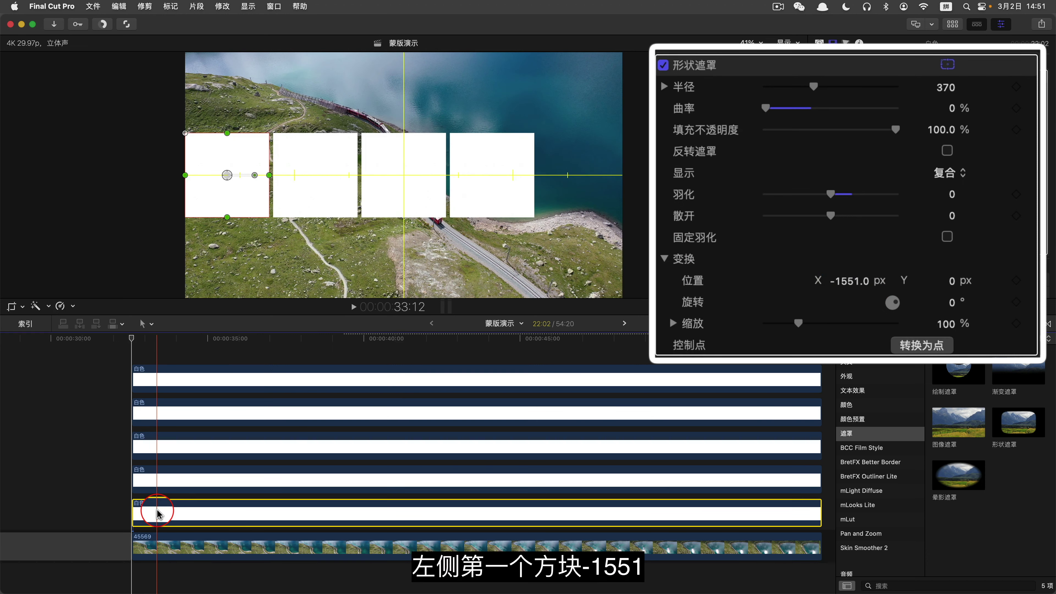
{"action": "left_click", "coordinate": [159, 379]}
{"action": "left_click", "coordinate": [865, 281]}
{"action": "type", "text": "15"}
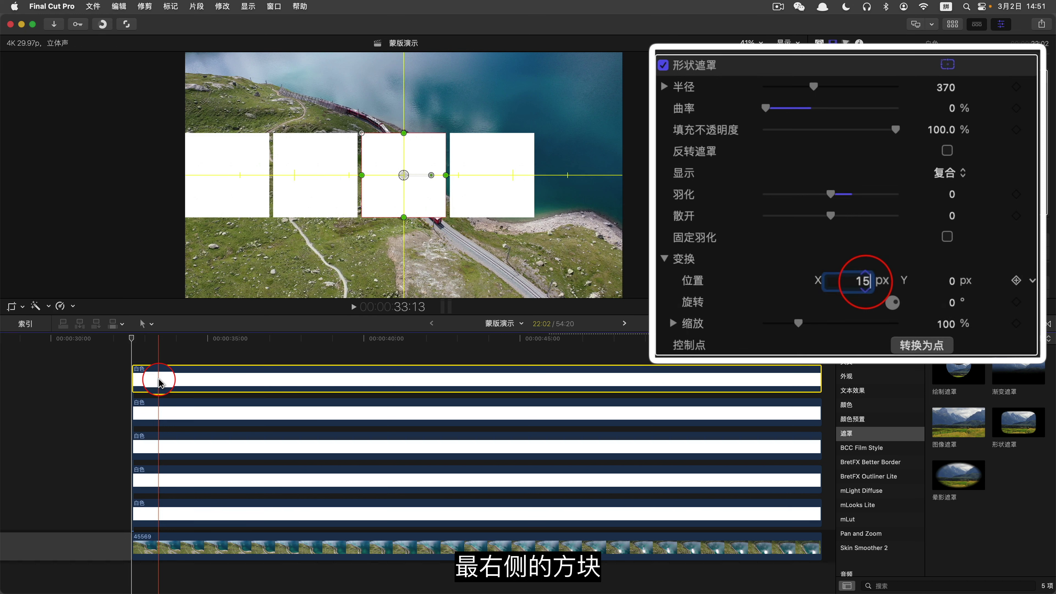
{"action": "type", "text": "51"}
{"action": "key", "text": "Return"}
- Keyframe the lowest 白色 clip's mask position, rotation and scale at its first frame and at about 37:12
{"action": "left_click", "coordinate": [419, 357]}
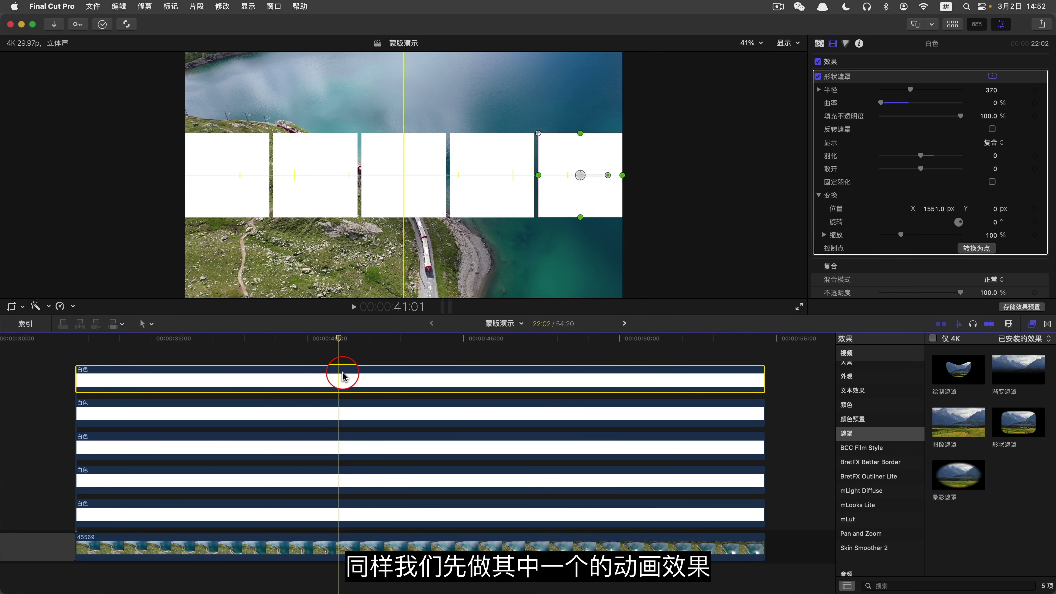
{"action": "left_click", "coordinate": [90, 520]}
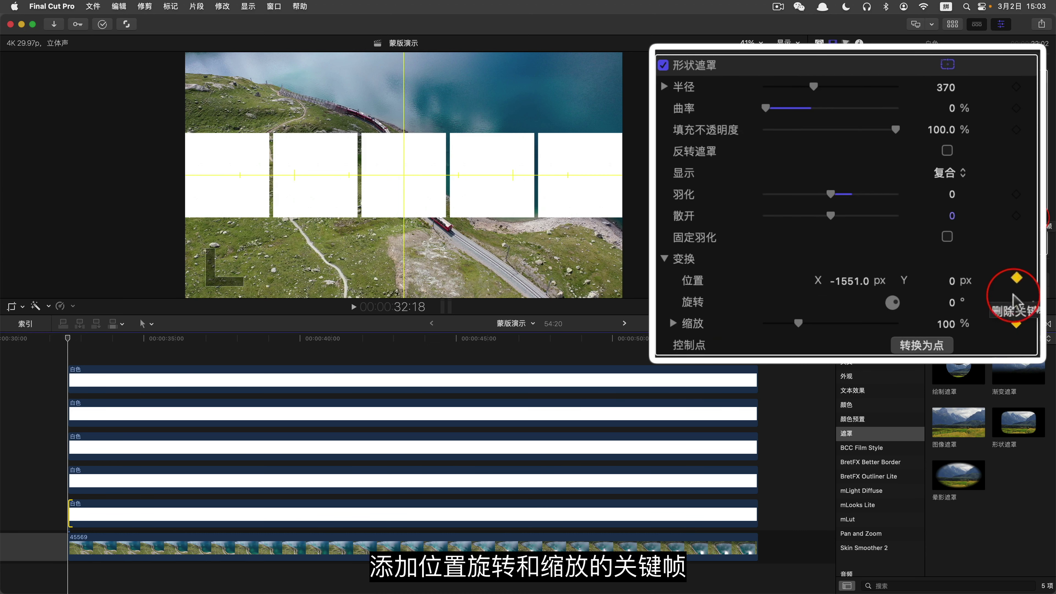
{"action": "left_click", "coordinate": [230, 412]}
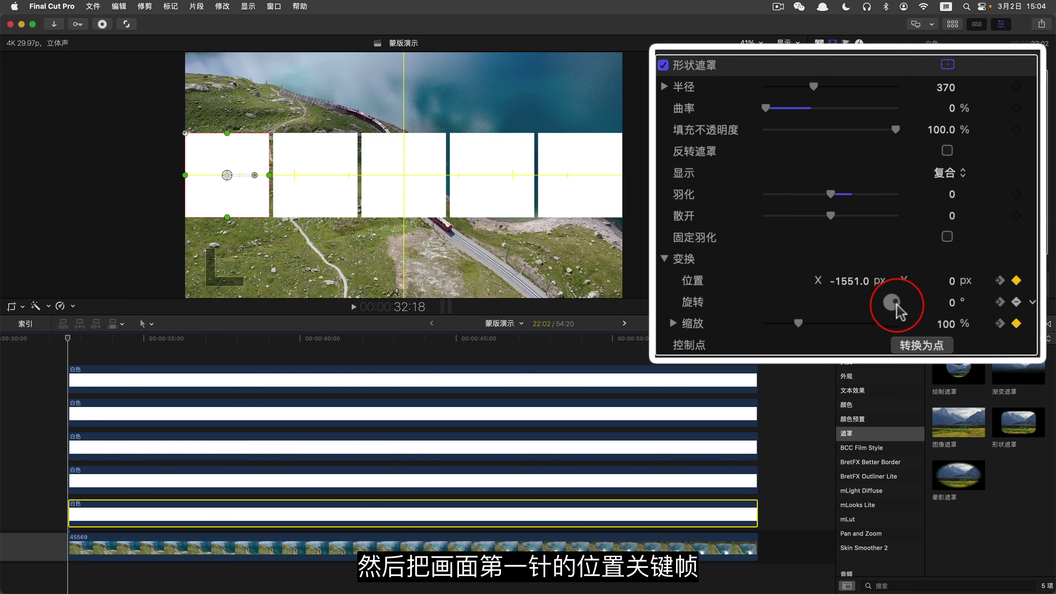
- At the lowest clip's first keyframe, rotate the mask 360°, scale it to 0% and move it above the frame to about X 11.6, Y 1214.7 px
{"action": "left_click_drag", "start_coordinate": [895, 305], "coordinate": [928, 309]}
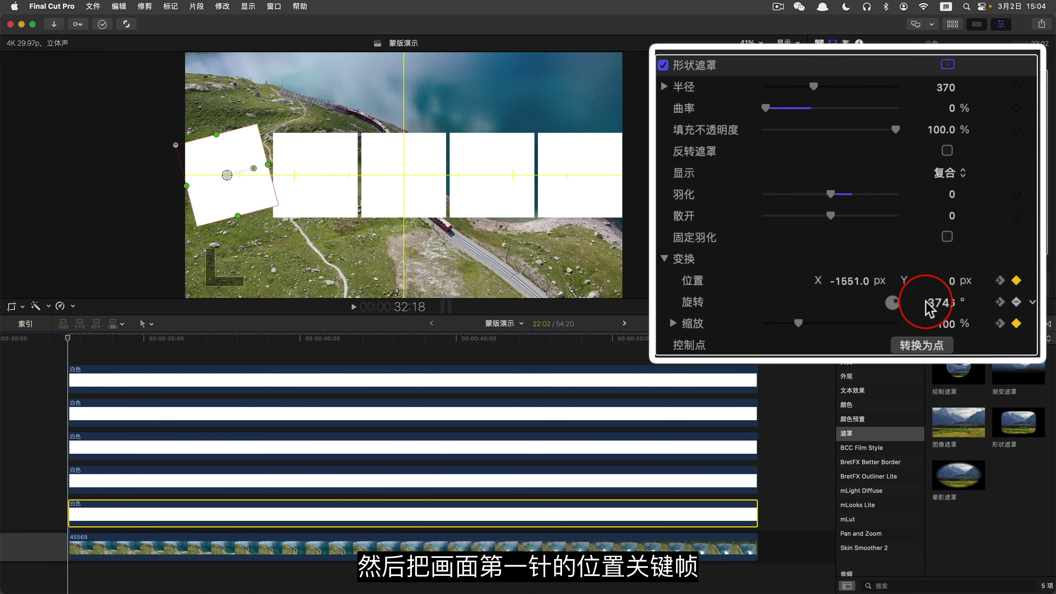
{"action": "left_click", "coordinate": [934, 307]}
{"action": "type", "text": "360.0"}
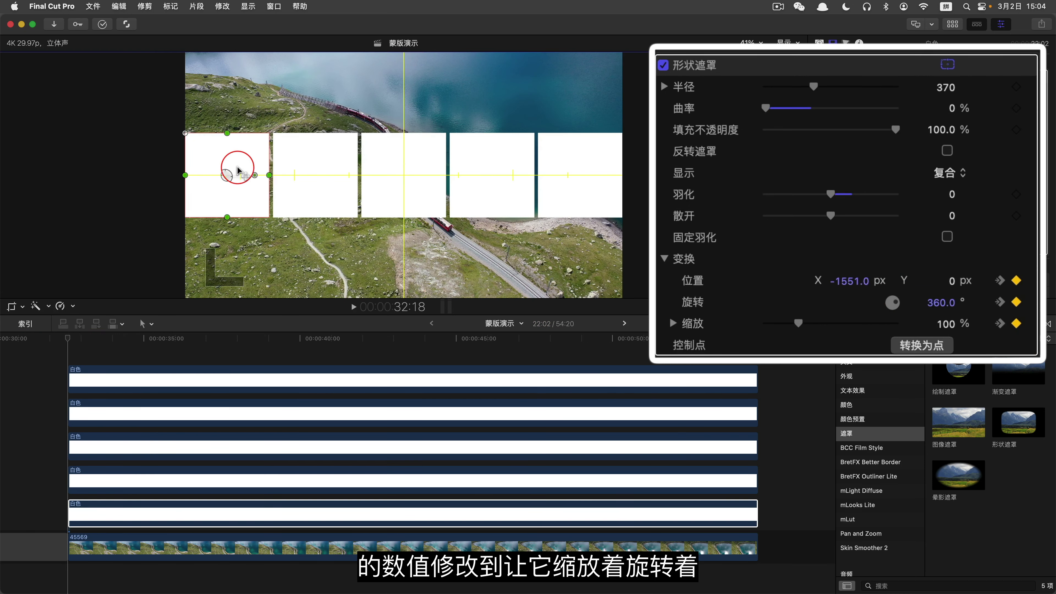
{"action": "left_click_drag", "start_coordinate": [236, 170], "coordinate": [407, 36]}
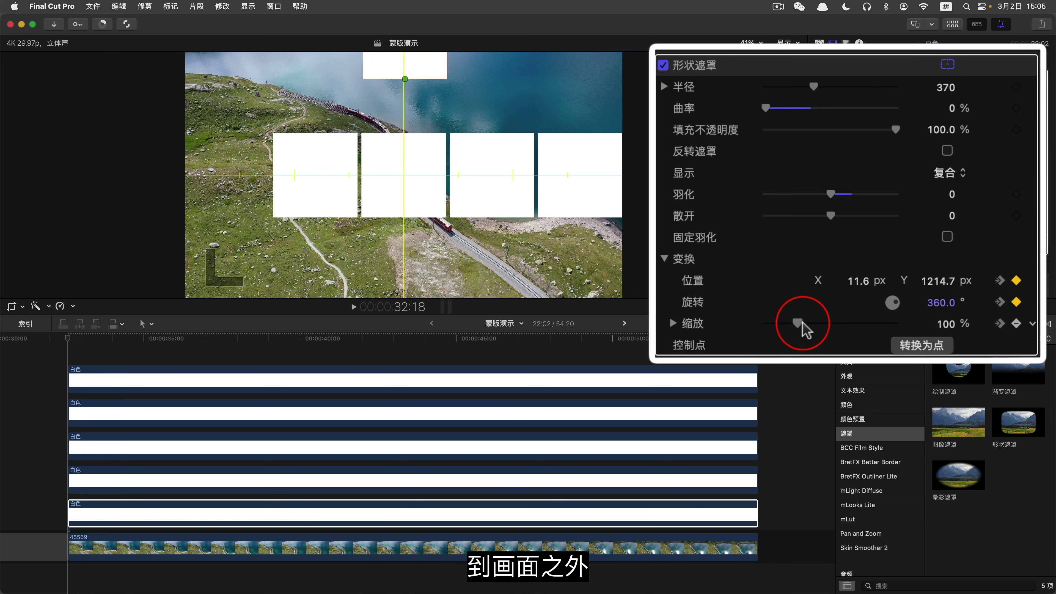
{"action": "key", "text": "space"}
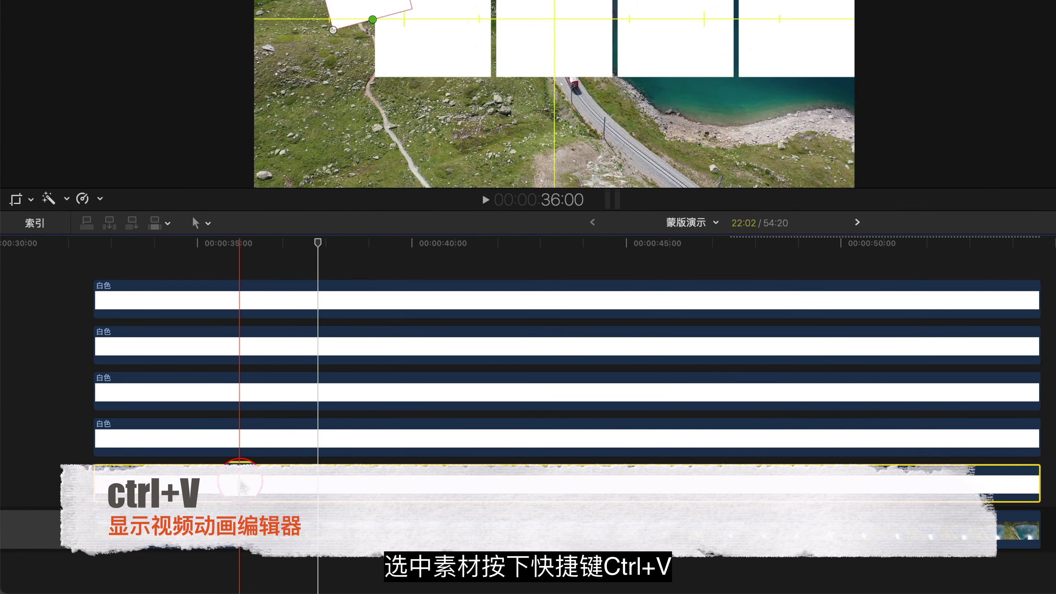
- Show the lowest 白色 clip's video animation, move its second 形状遮罩 keyframe earlier to about 33:13, and play the shortened motion
{"action": "key", "text": "ctrl+v"}
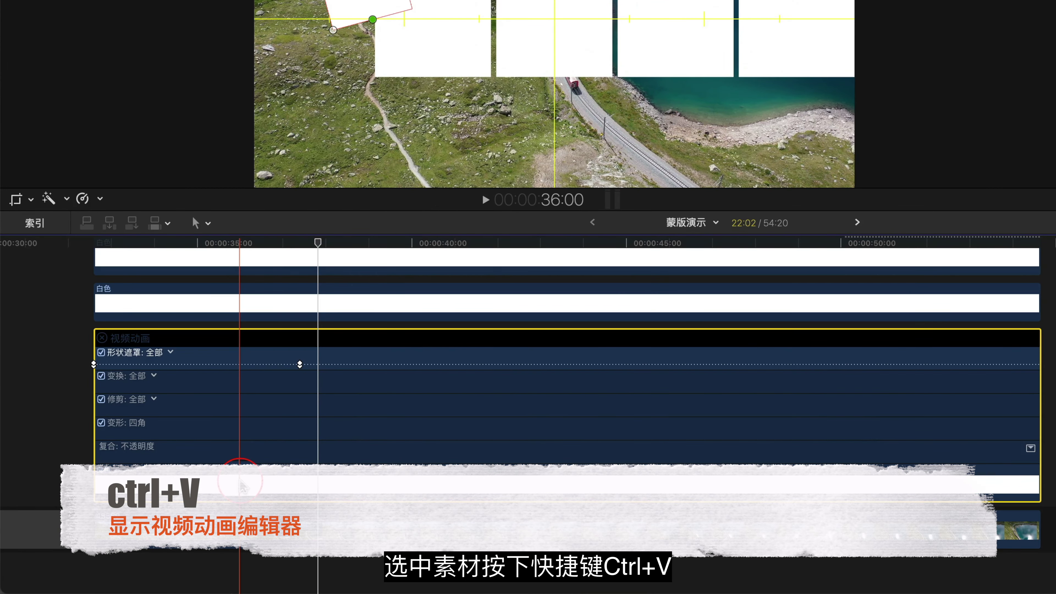
{"action": "left_click_drag", "start_coordinate": [300, 365], "coordinate": [184, 364]}
{"action": "left_click_drag", "start_coordinate": [184, 368], "coordinate": [130, 367]}
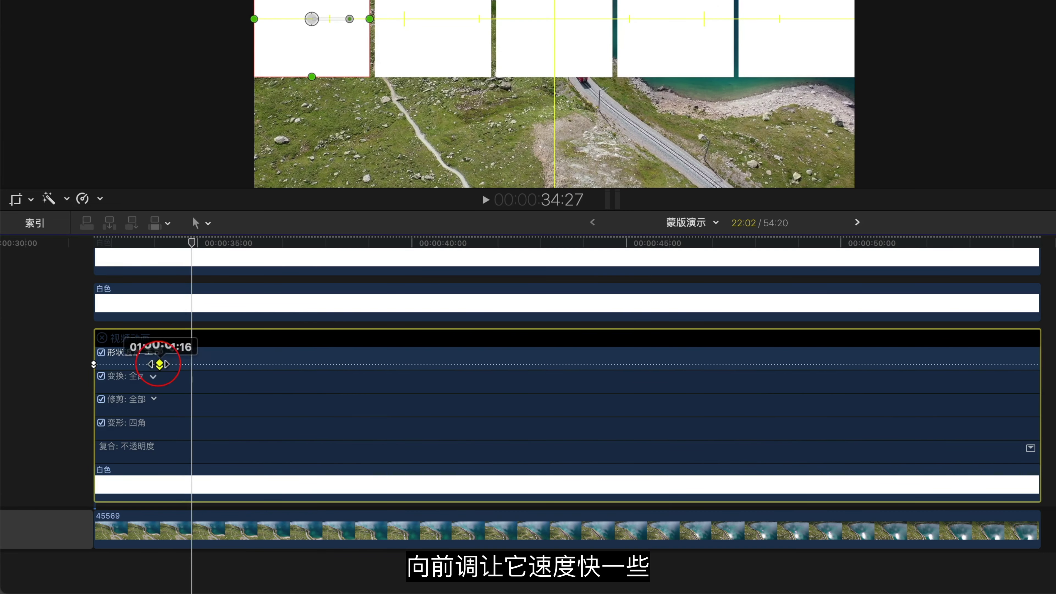
{"action": "left_click", "coordinate": [93, 243]}
{"action": "key", "text": "space"}
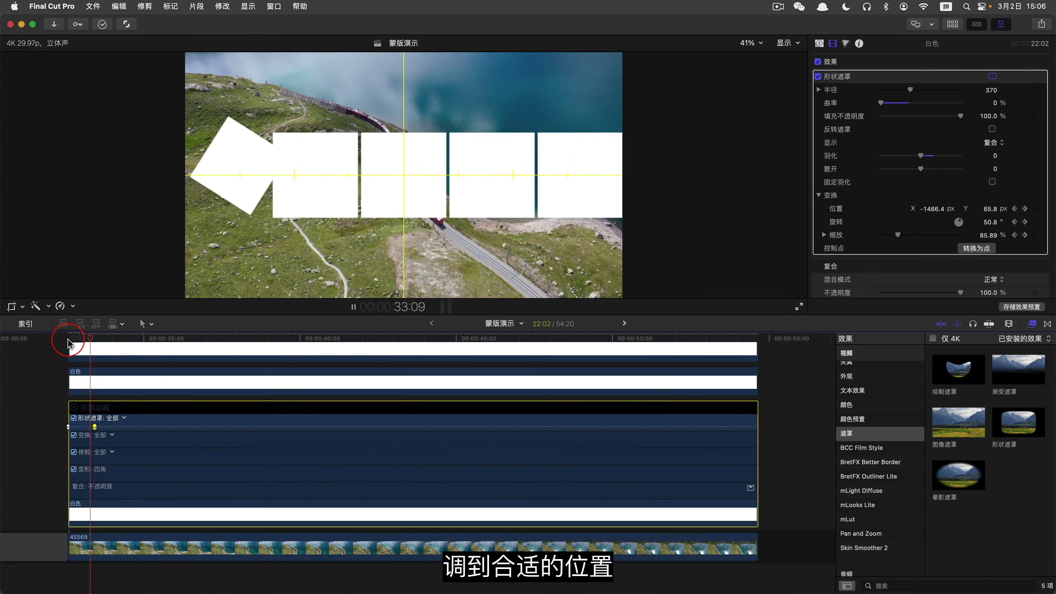
{"action": "key", "text": "space"}
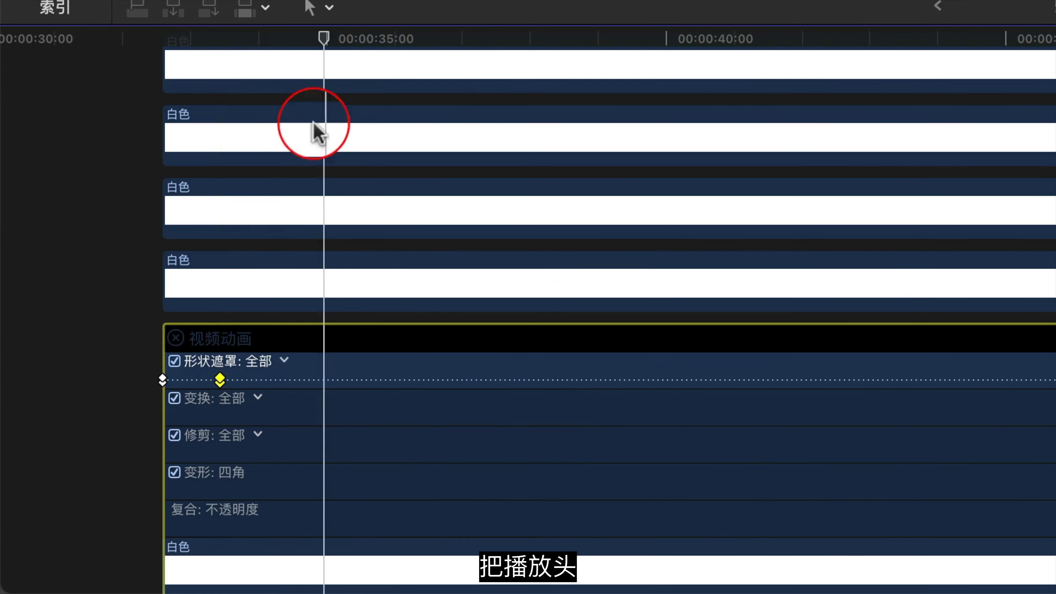
- Add a 形状遮罩 keyframe to the second 白色 clip from the bottom, aligned with the lowest clip's second keyframe
{"action": "left_click_drag", "start_coordinate": [142, 377], "coordinate": [105, 424]}
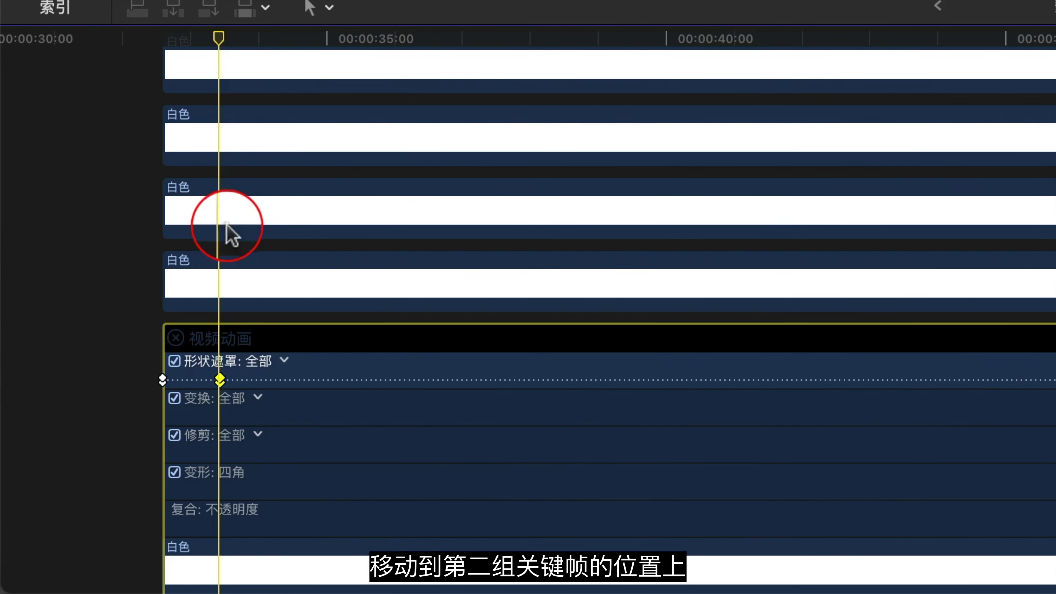
{"action": "left_click", "coordinate": [225, 341]}
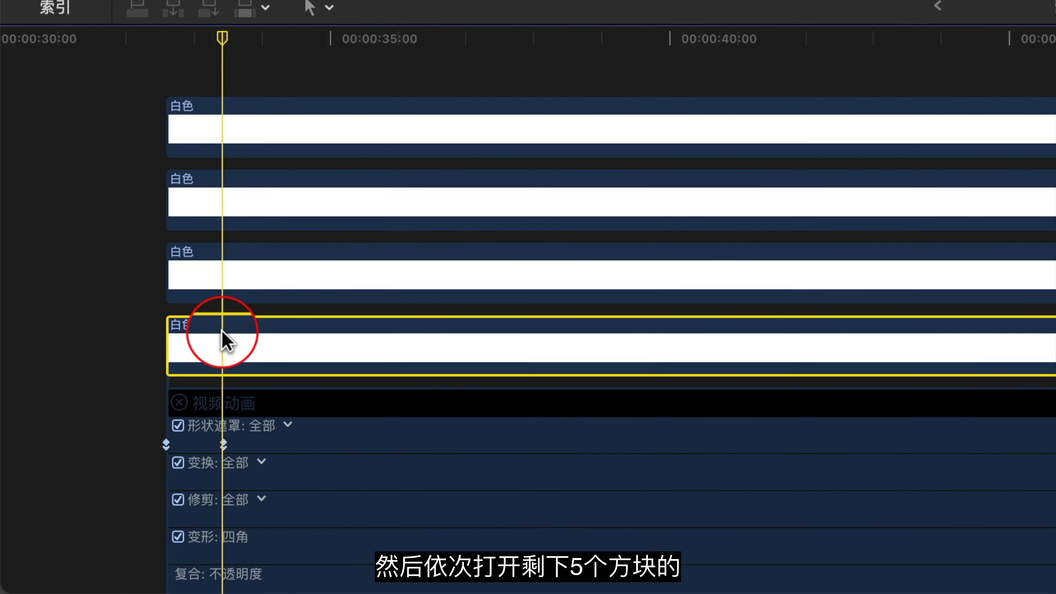
{"action": "key", "text": "ctrl+v"}
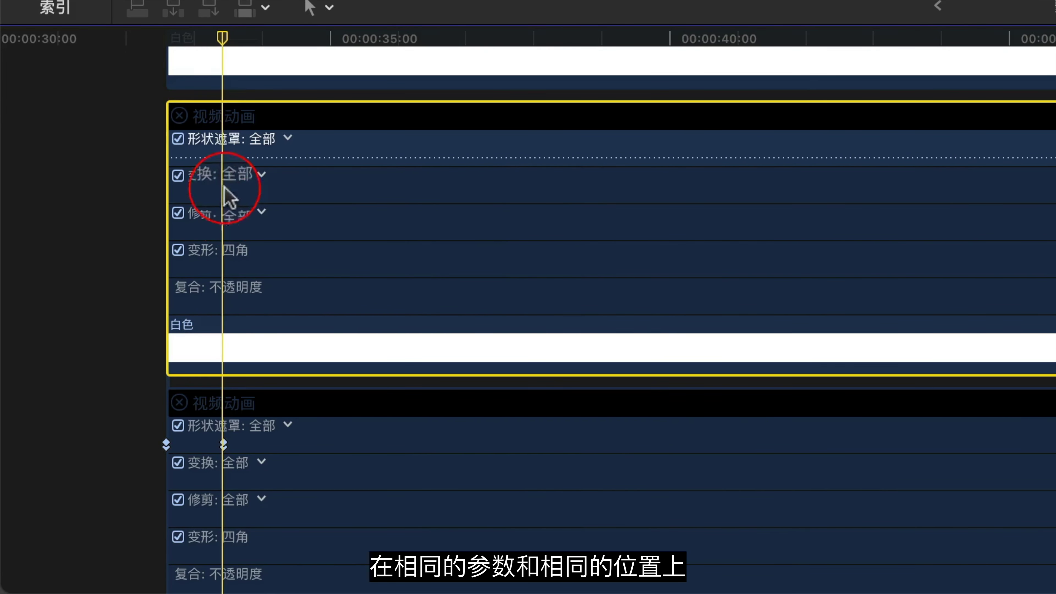
{"action": "key", "text": "alt+k"}
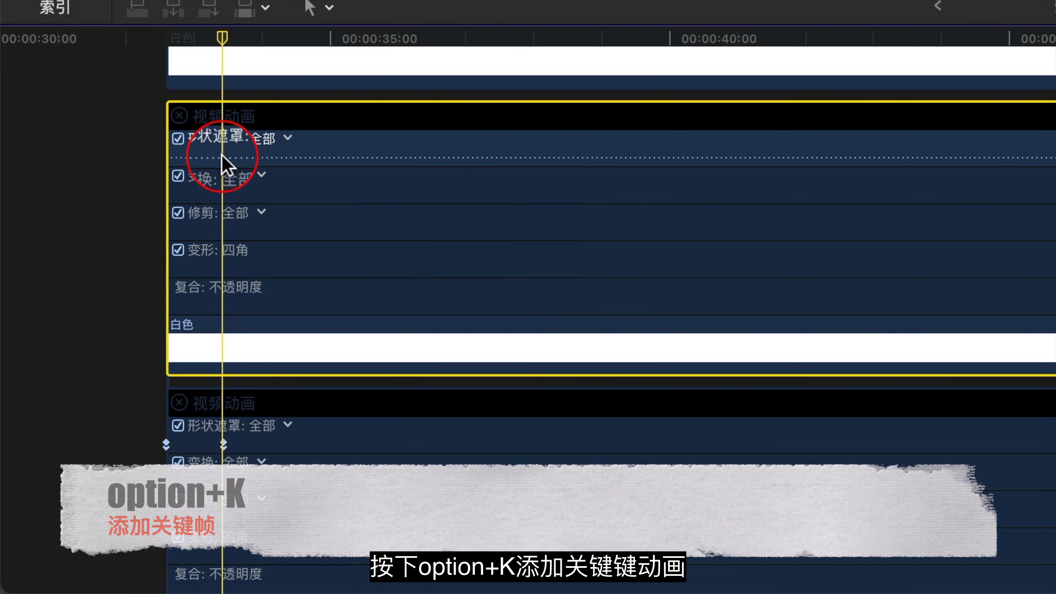
{"action": "key", "text": "alt+k"}
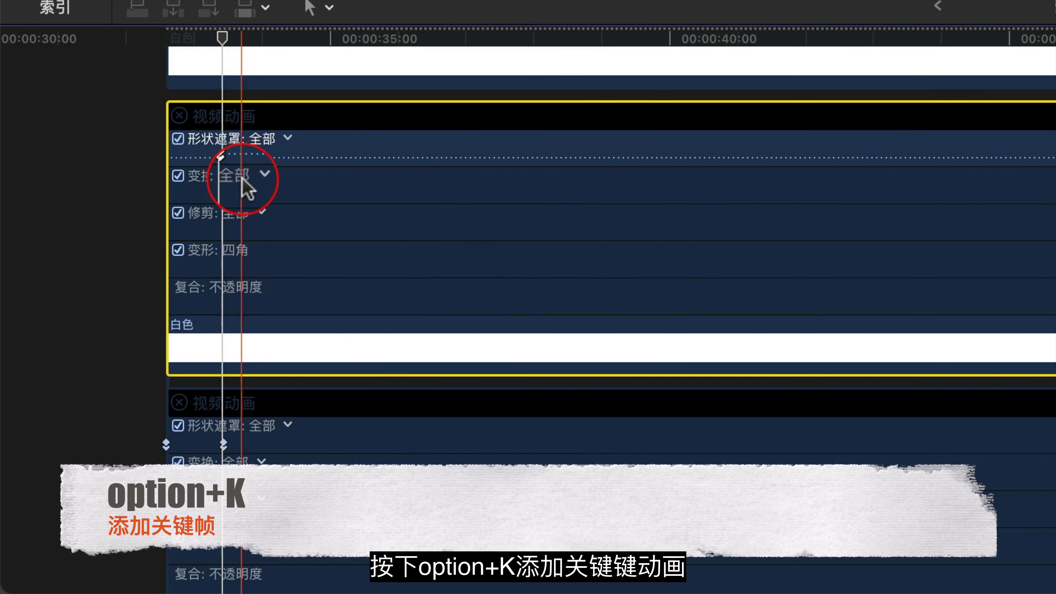
{"action": "left_click", "coordinate": [224, 157]}
- Show the video animation of the three upper 白色 clips and add a 形状遮罩 keyframe to each at the same playhead position
{"action": "scroll", "coordinate": [227, 167], "scroll_direction": "up", "scroll_amount": 5}
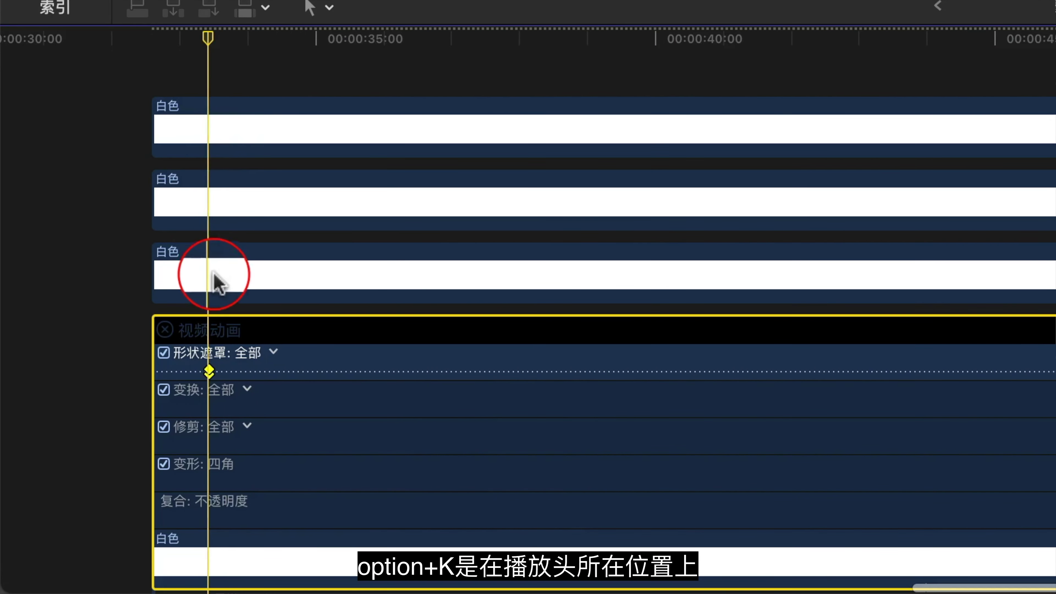
{"action": "left_click", "coordinate": [204, 283]}
{"action": "key", "text": "ctrl+v"}
{"action": "scroll", "coordinate": [205, 284], "scroll_direction": "up", "scroll_amount": 4}
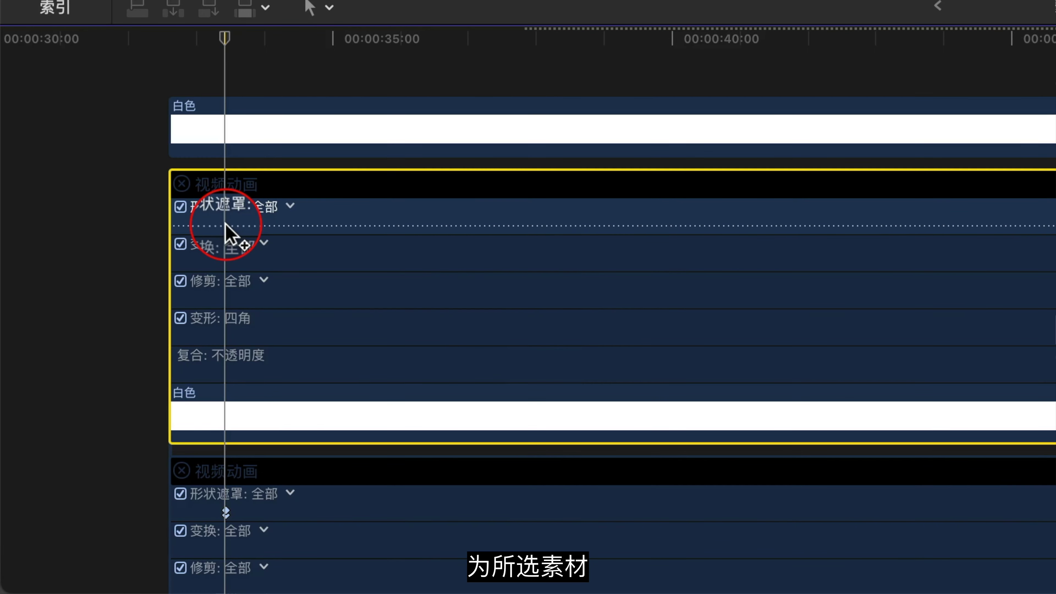
{"action": "left_click", "coordinate": [226, 225], "text": "alt"}
{"action": "left_click", "coordinate": [228, 129]}
{"action": "key", "text": "ctrl+v"}
{"action": "scroll", "coordinate": [226, 141], "scroll_direction": "up", "scroll_amount": 5}
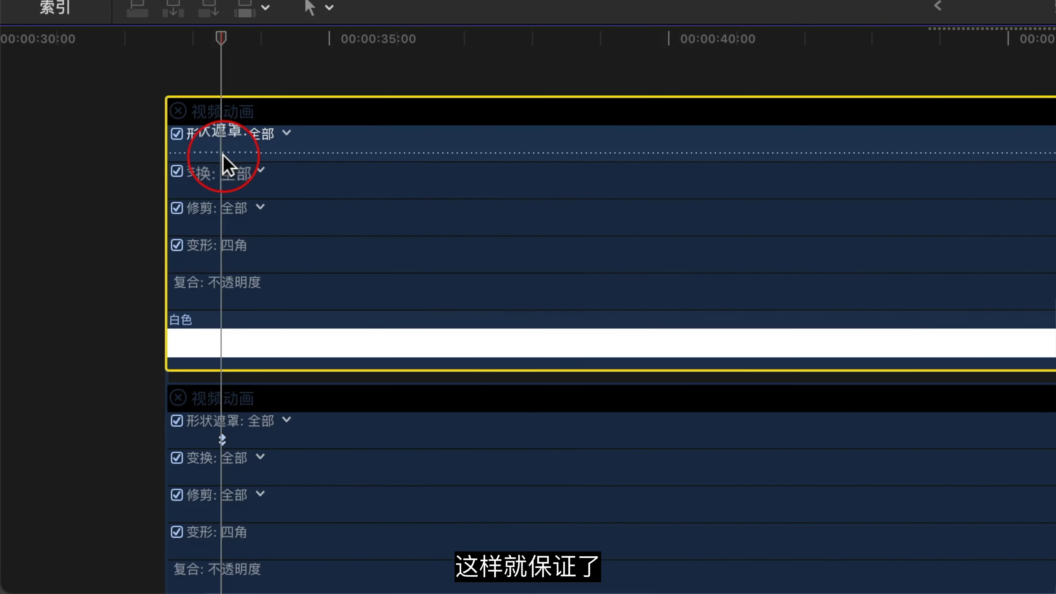
{"action": "left_click", "coordinate": [223, 155], "text": "alt"}
{"action": "scroll", "coordinate": [227, 162], "scroll_direction": "down", "scroll_amount": 2}
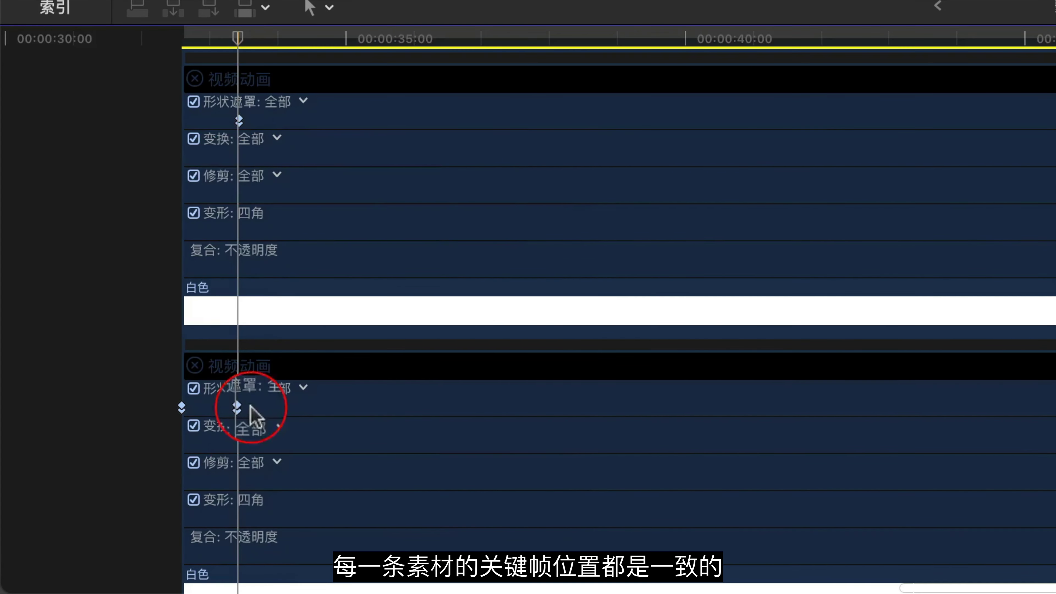
{"action": "scroll", "coordinate": [249, 478], "scroll_direction": "down", "scroll_amount": 5}
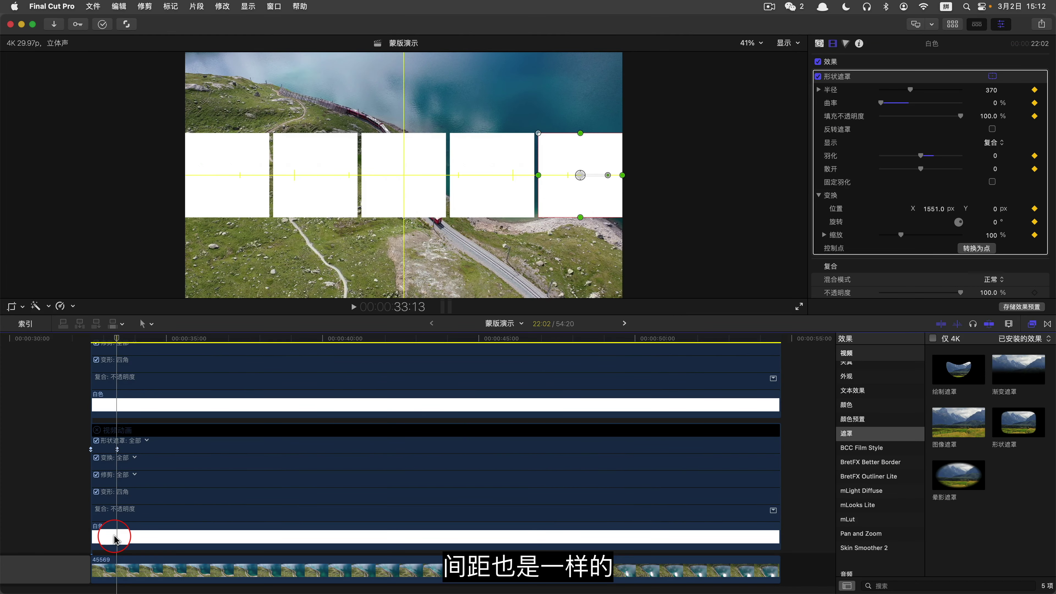
- Copy the lowest 白色 clip's first 形状遮罩 keyframe and paste it at the start of the other four 白色 clips
{"action": "left_click", "coordinate": [117, 499], "text": "alt"}
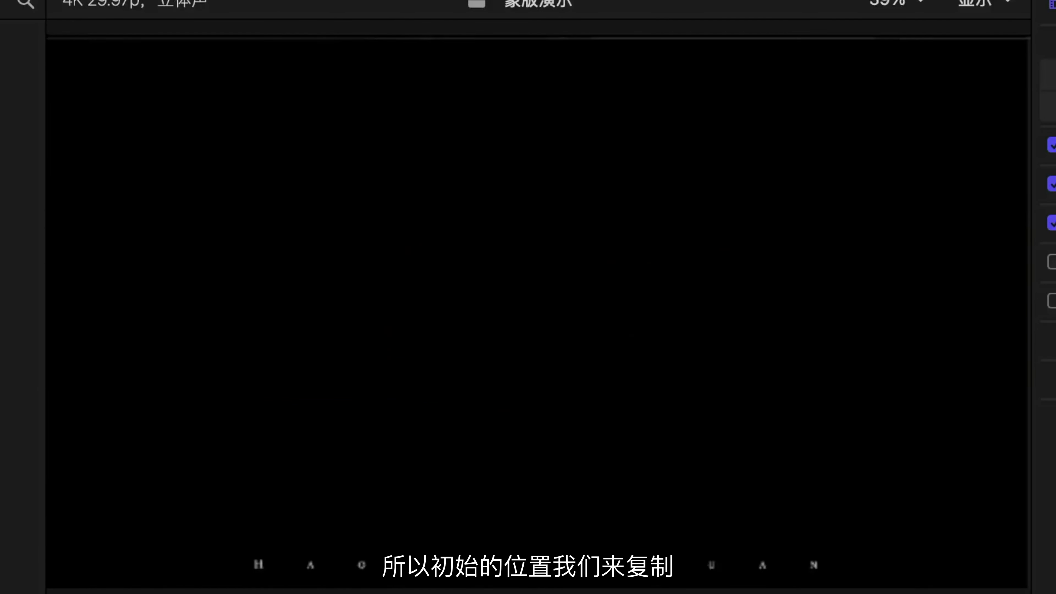
{"action": "left_click", "coordinate": [148, 382]}
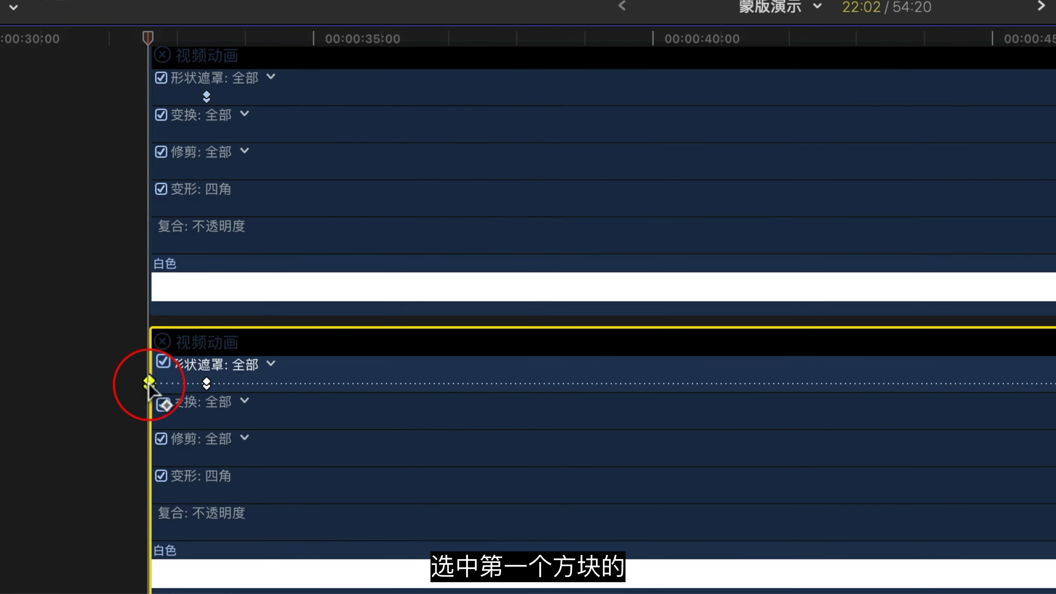
{"action": "key", "text": "shift+alt+c"}
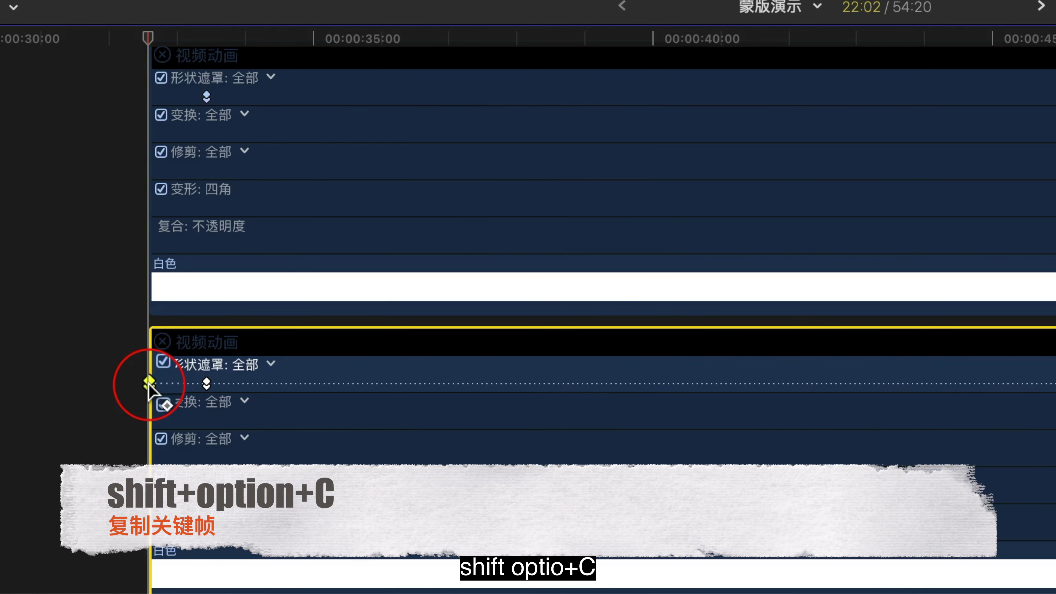
{"action": "left_click", "coordinate": [155, 288]}
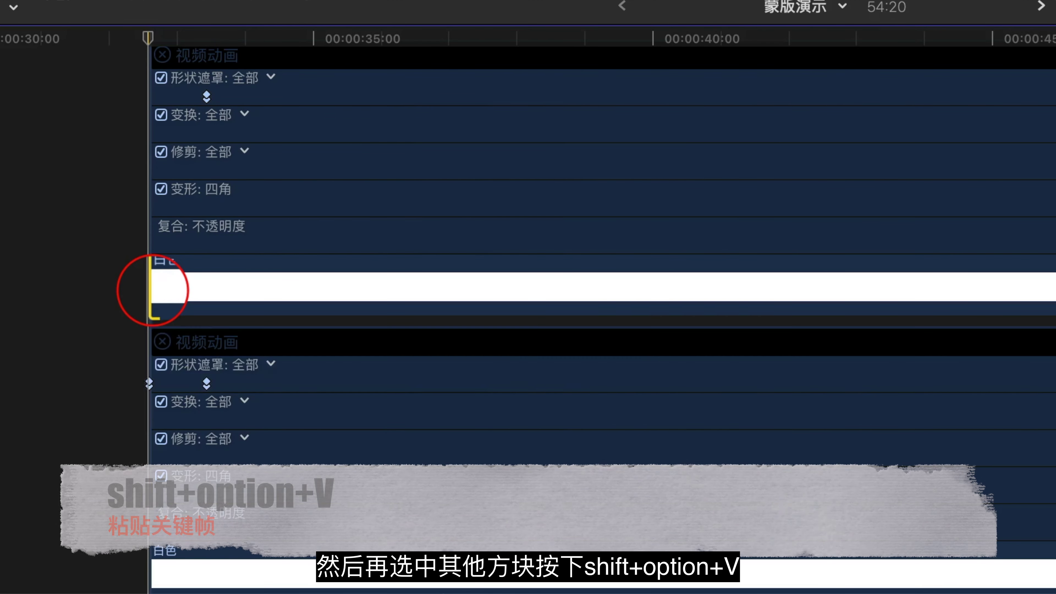
{"action": "scroll", "coordinate": [154, 291], "scroll_direction": "down", "scroll_amount": 5}
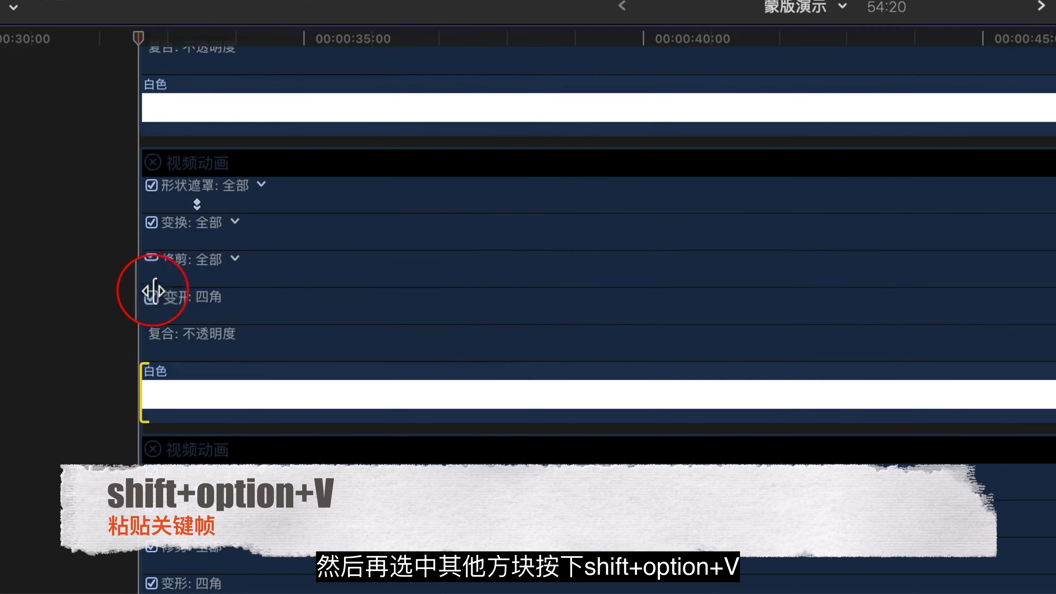
{"action": "left_click", "coordinate": [145, 198]}
{"action": "key", "text": "shift+alt+v"}
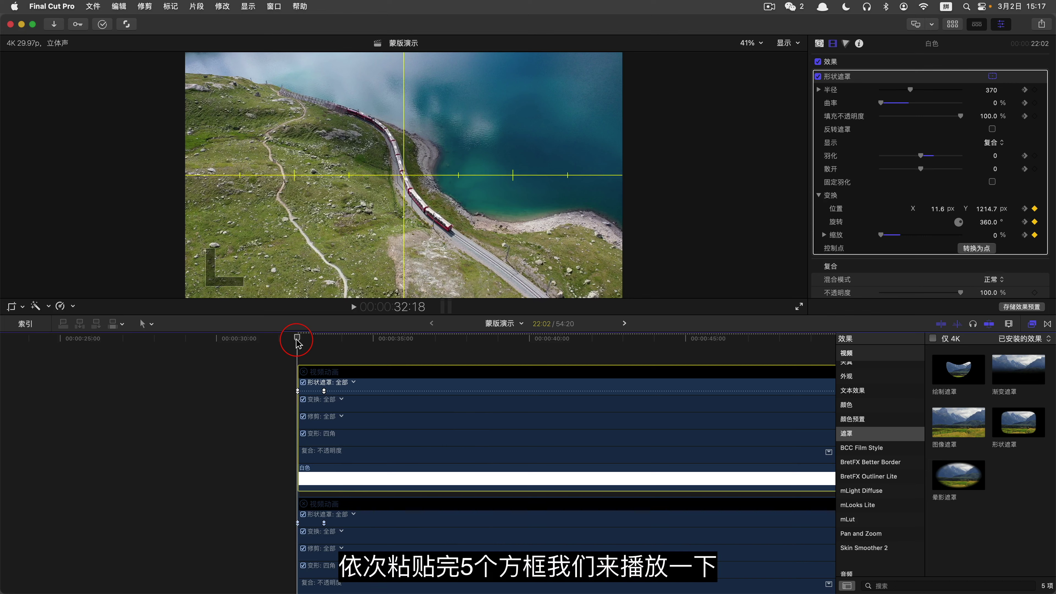
- Play the five-square entrance animation from its start and check the 形状遮罩 keyframes across the stacked clips
{"action": "key", "text": "space"}
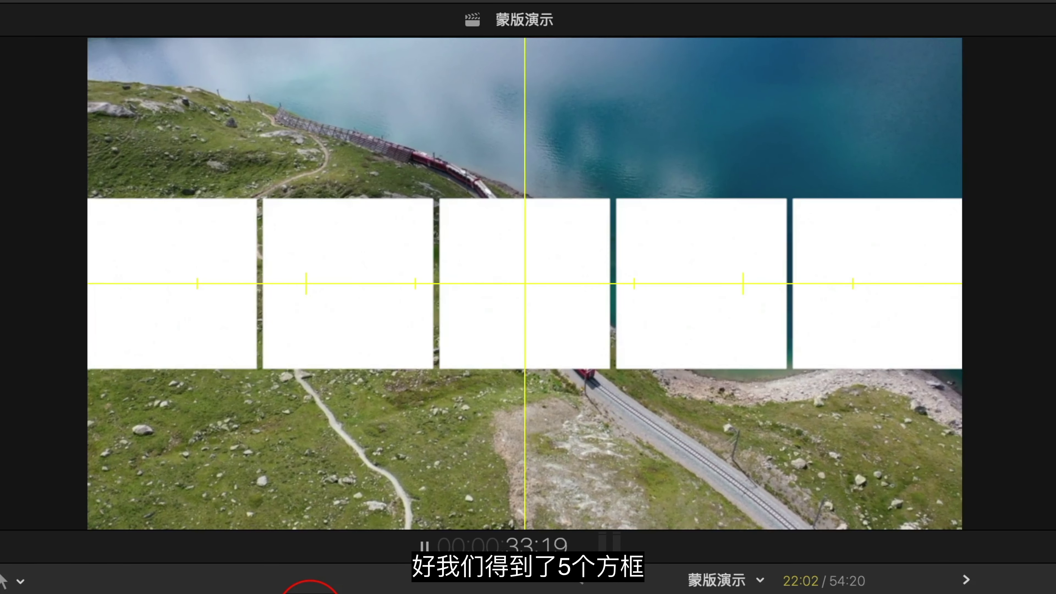
{"action": "key", "text": "space"}
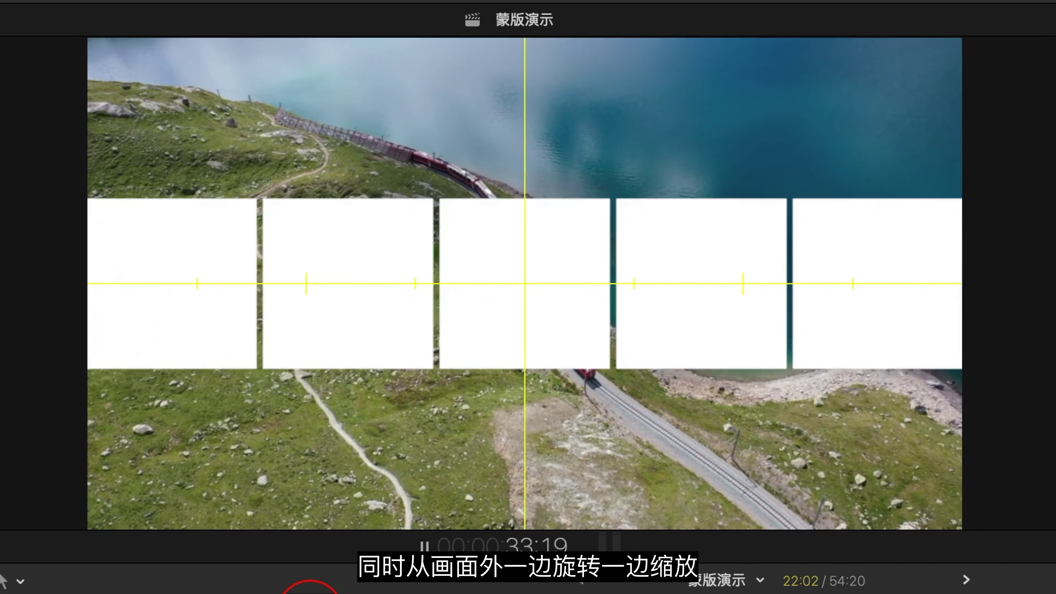
{"action": "key", "text": "/"}
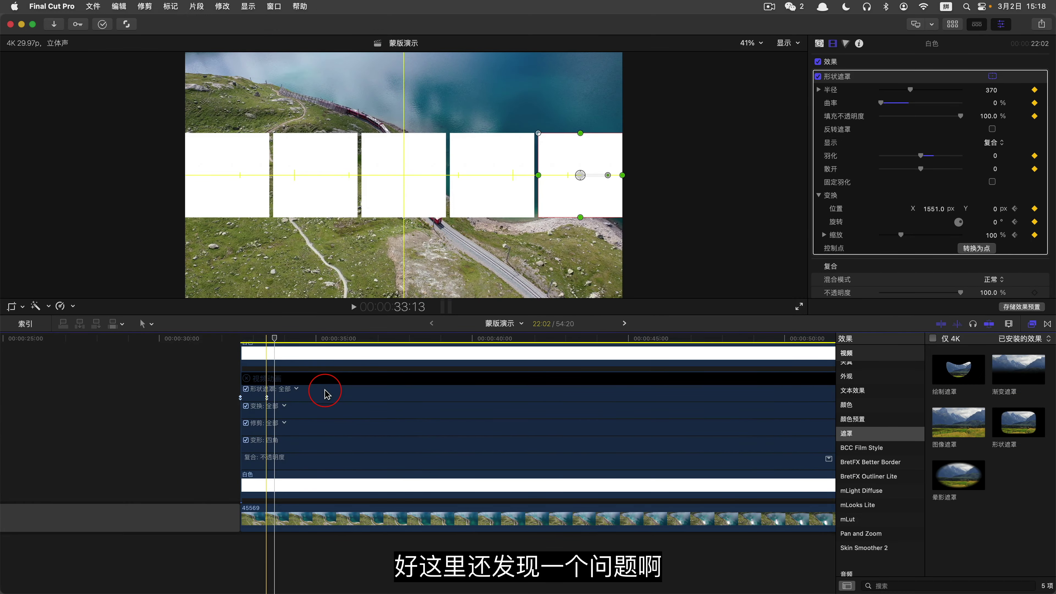
{"action": "scroll", "coordinate": [324, 393], "scroll_direction": "up", "scroll_amount": 5}
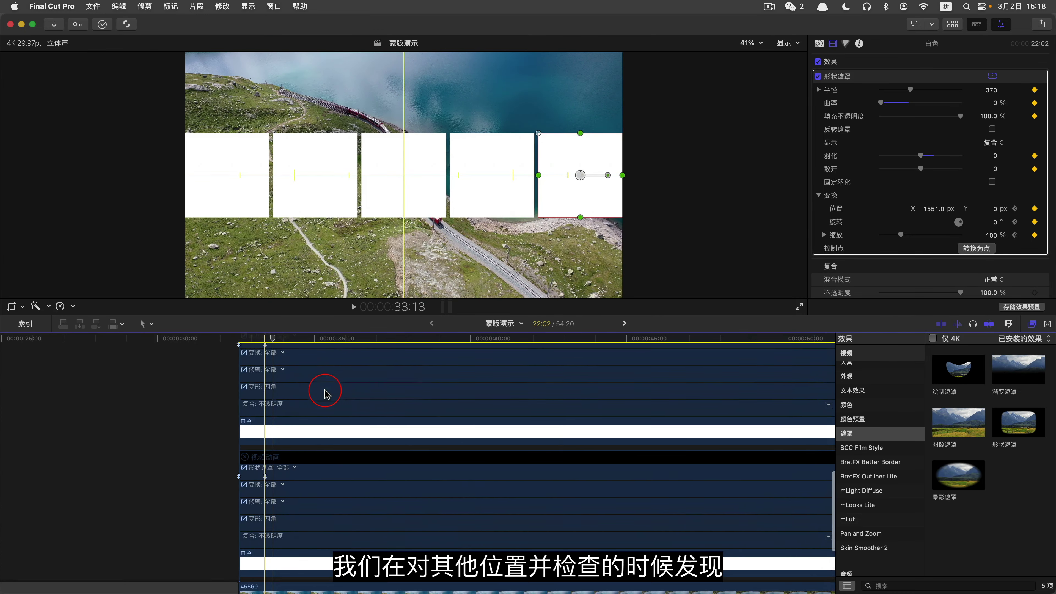
- Show only the 形状遮罩 track in the video animation of each stacked 白色 clip
{"action": "scroll", "coordinate": [325, 393], "scroll_direction": "up", "scroll_amount": 3}
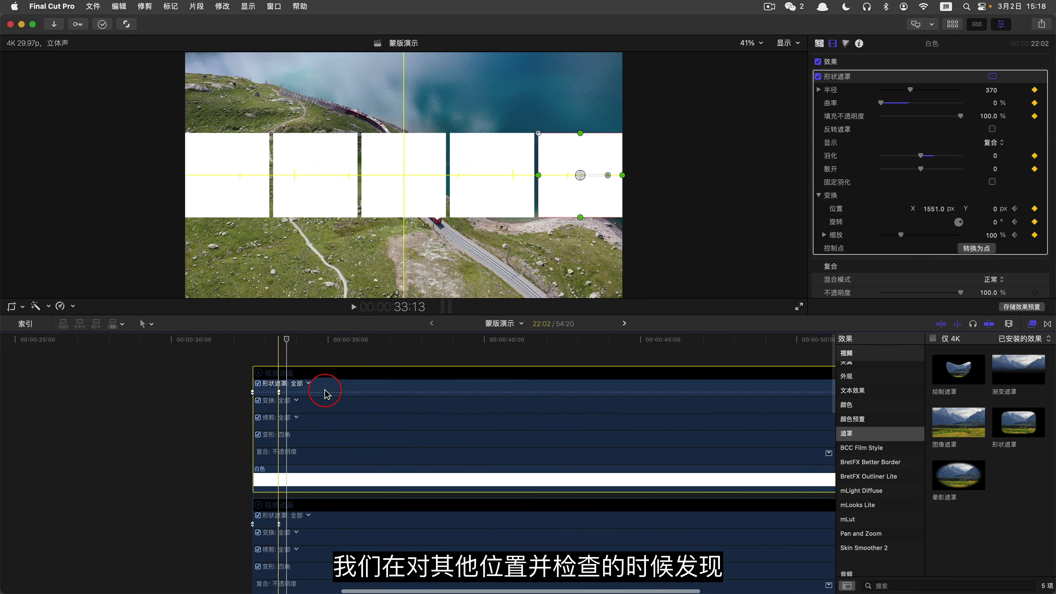
{"action": "scroll", "coordinate": [325, 394], "scroll_direction": "down", "scroll_amount": 5}
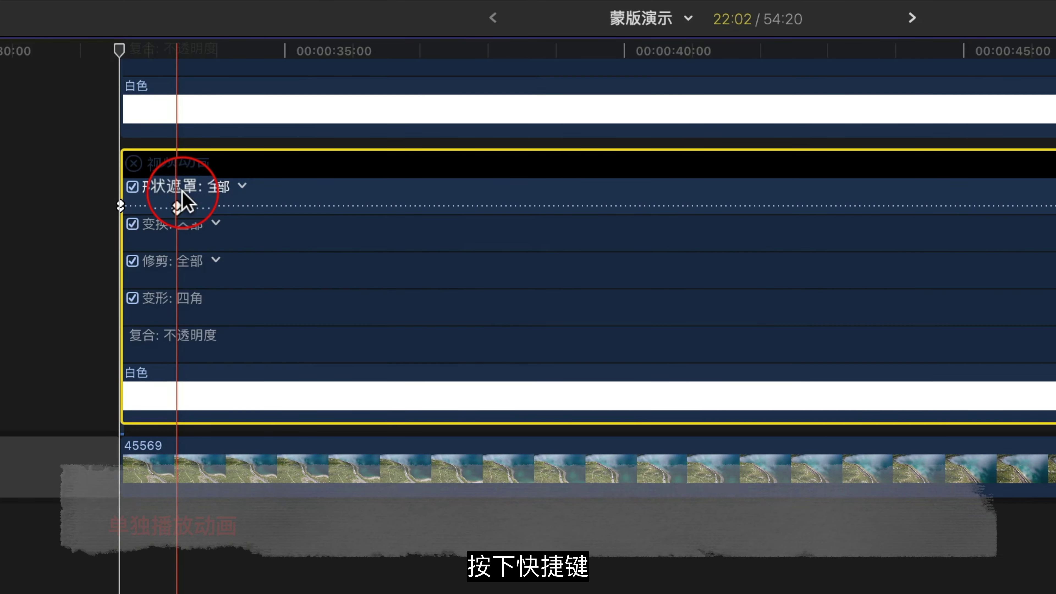
{"action": "key", "text": "shift+ctrl+v"}
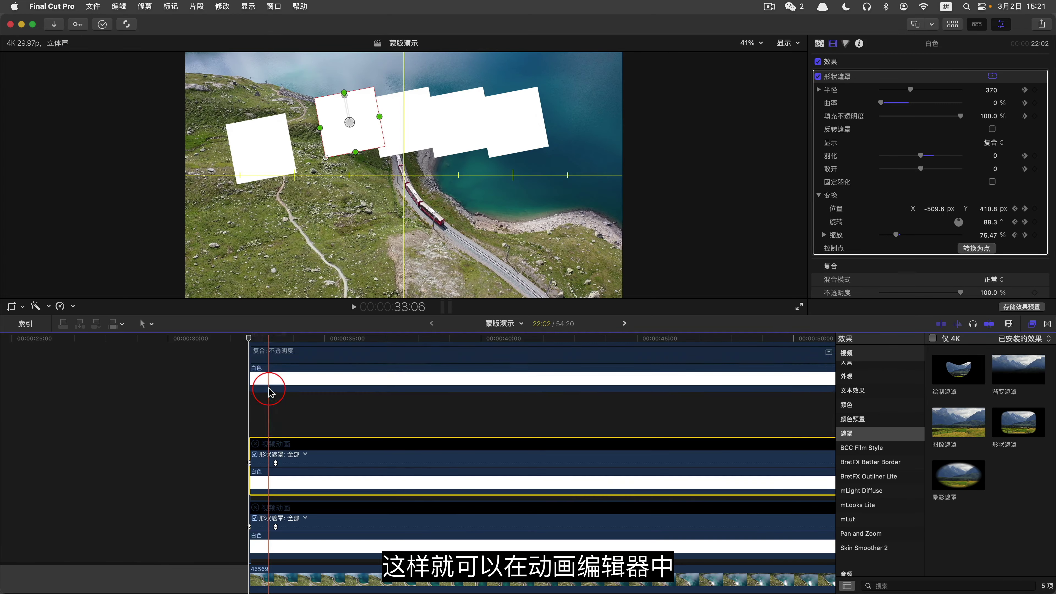
{"action": "scroll", "coordinate": [270, 389], "scroll_direction": "up", "scroll_amount": 4}
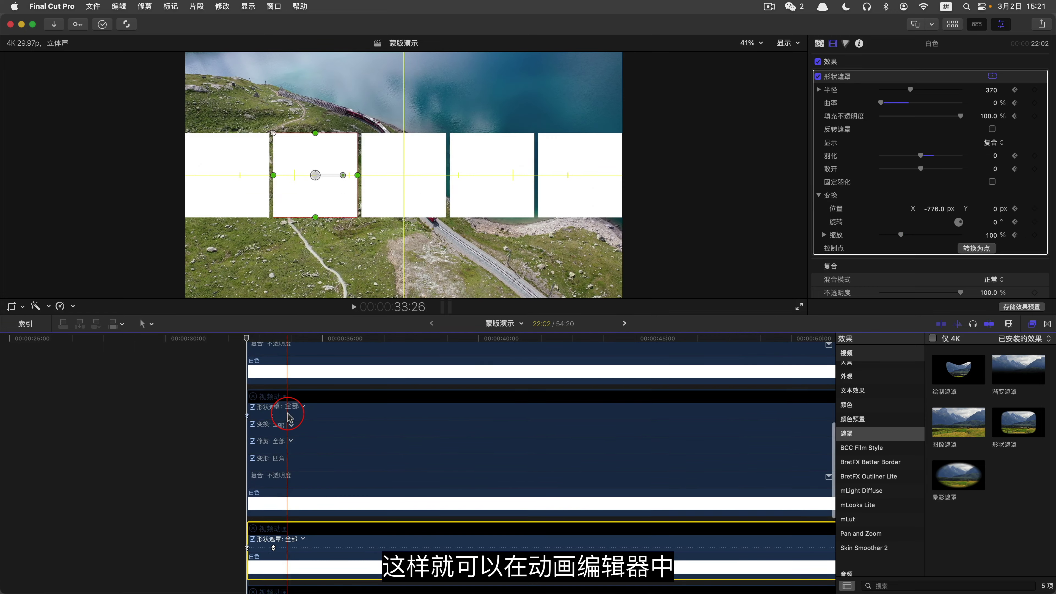
{"action": "left_click", "coordinate": [287, 417]}
{"action": "left_click", "coordinate": [264, 353]}
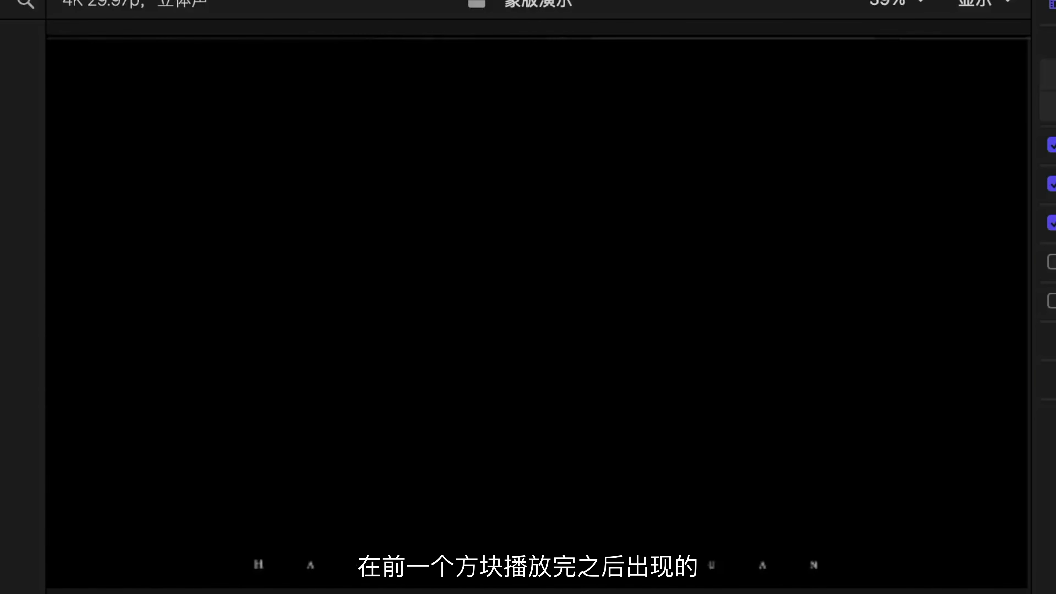
- Delay the 形状遮罩 keyframe pairs of the second and third 白色 clips from the bottom so each starts where the clip below's pair ends
{"action": "left_click", "coordinate": [403, 286], "text": "shift"}
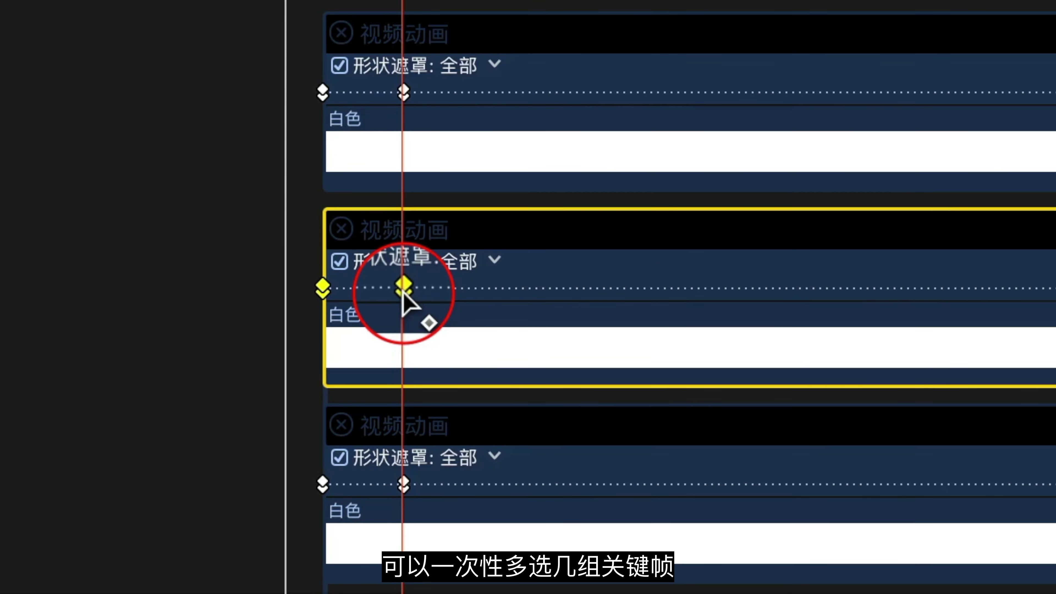
{"action": "left_click_drag", "start_coordinate": [403, 291], "coordinate": [490, 305]}
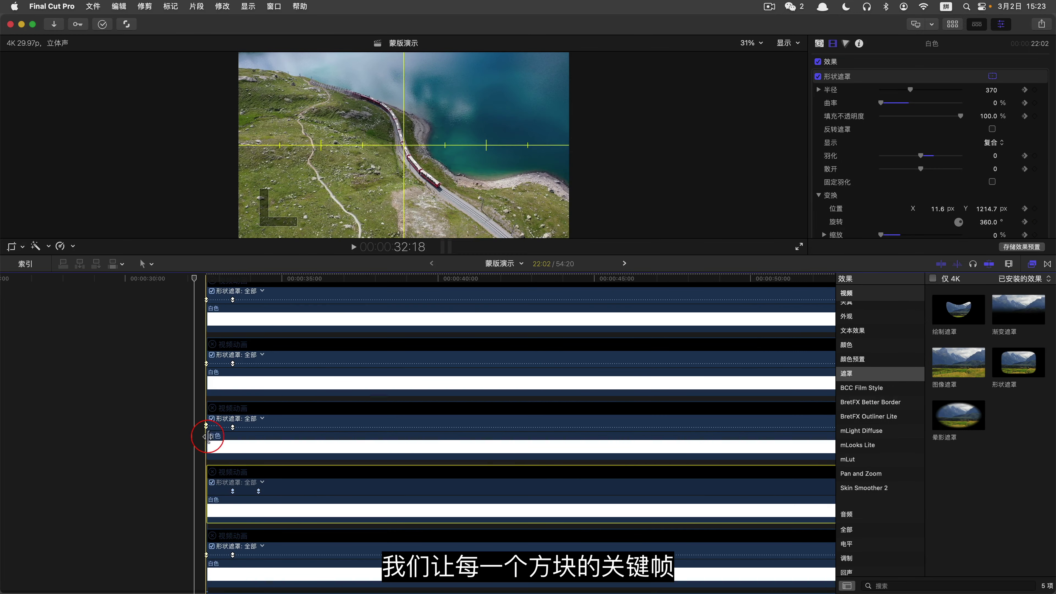
{"action": "left_click", "coordinate": [207, 428]}
{"action": "left_click", "coordinate": [234, 429], "text": "shift"}
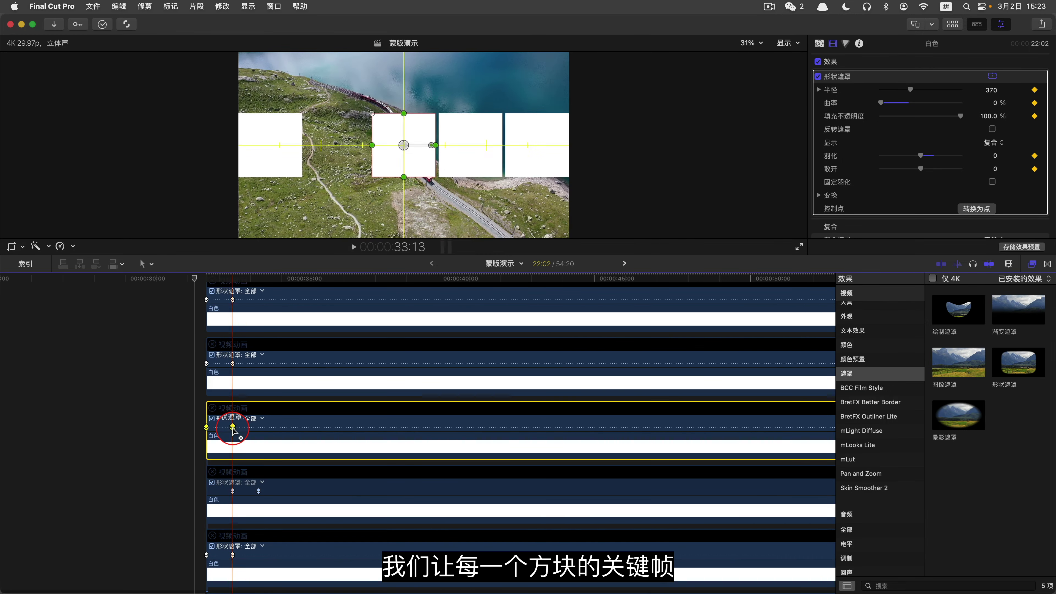
{"action": "left_click_drag", "start_coordinate": [234, 429], "coordinate": [285, 428]}
{"action": "left_click", "coordinate": [258, 426]}
- Delay the 形状遮罩 keyframe pairs of the two uppermost 白色 clips in the same staggered way and play the entrance animation
{"action": "left_click_drag", "start_coordinate": [205, 365], "coordinate": [286, 365]}
{"action": "left_click", "coordinate": [287, 314]}
{"action": "left_click", "coordinate": [206, 300]}
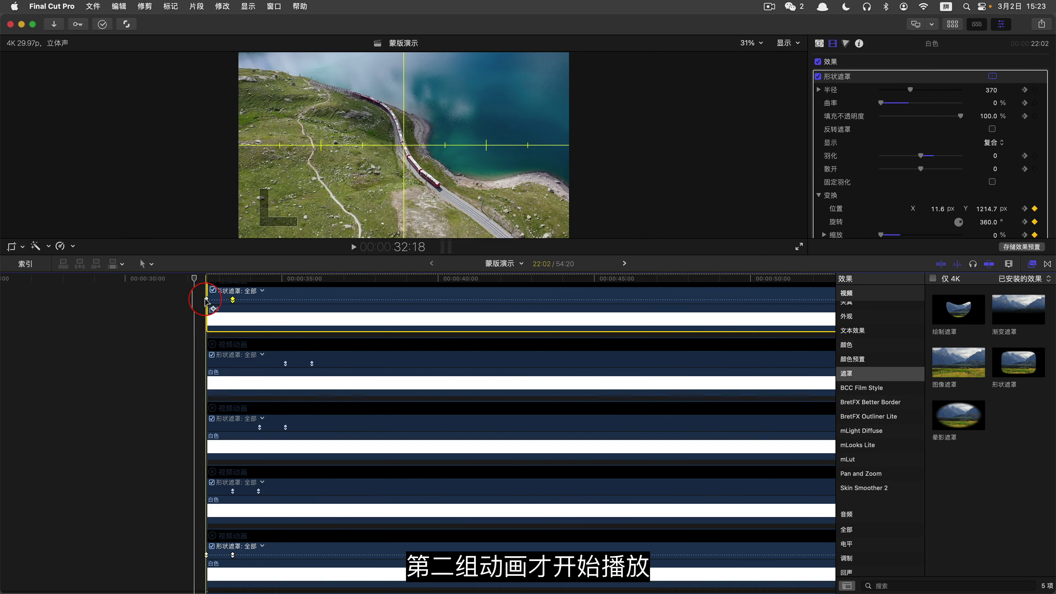
{"action": "left_click", "coordinate": [232, 300], "text": "shift"}
{"action": "left_click_drag", "start_coordinate": [206, 300], "coordinate": [312, 307]}
{"action": "left_click", "coordinate": [201, 403]}
{"action": "key", "text": "space"}
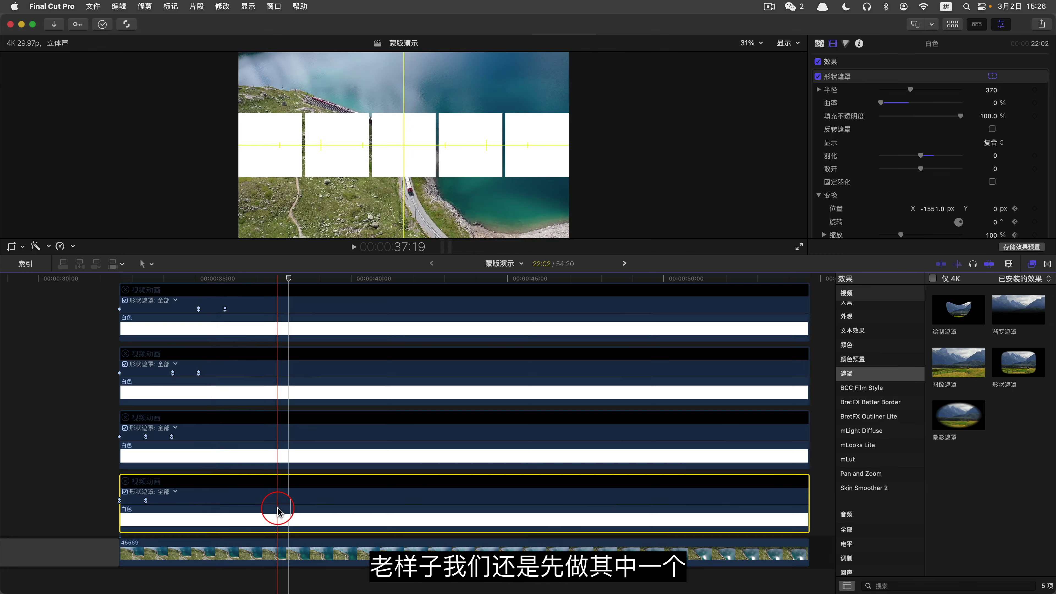
- Add 曲率 and 旋转 keyframes to the lowest 白色 clip's 形状遮罩 at 37:22
{"action": "left_click", "coordinate": [280, 276]}
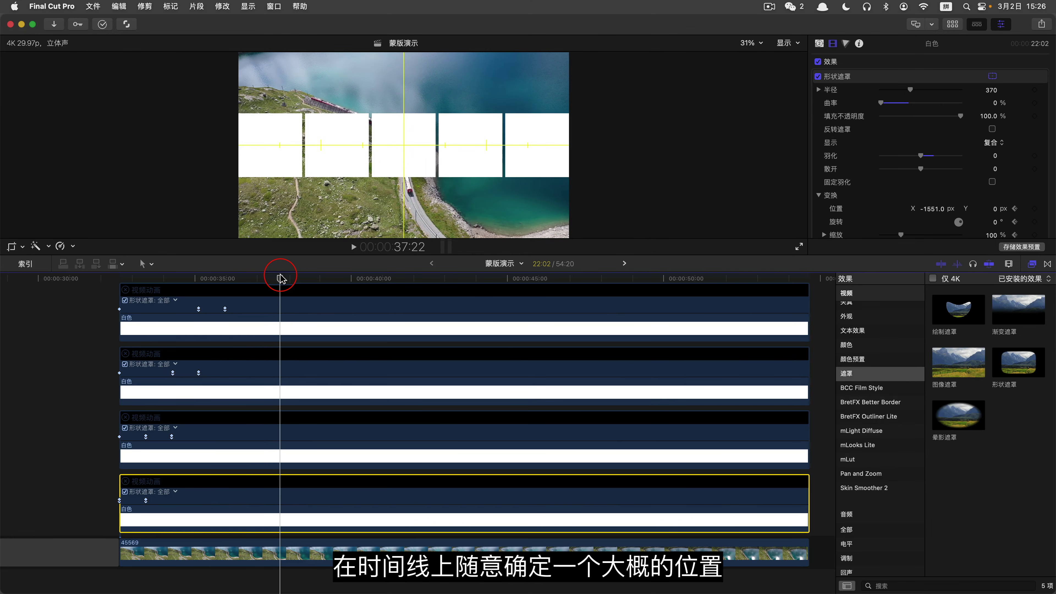
{"action": "left_click", "coordinate": [1035, 103]}
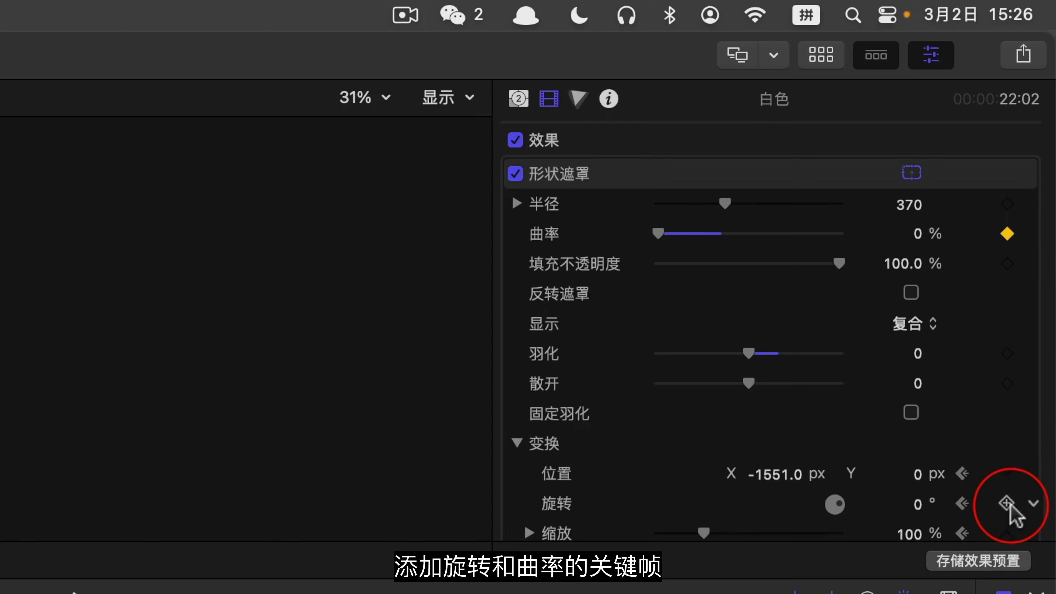
{"action": "left_click", "coordinate": [1010, 506]}
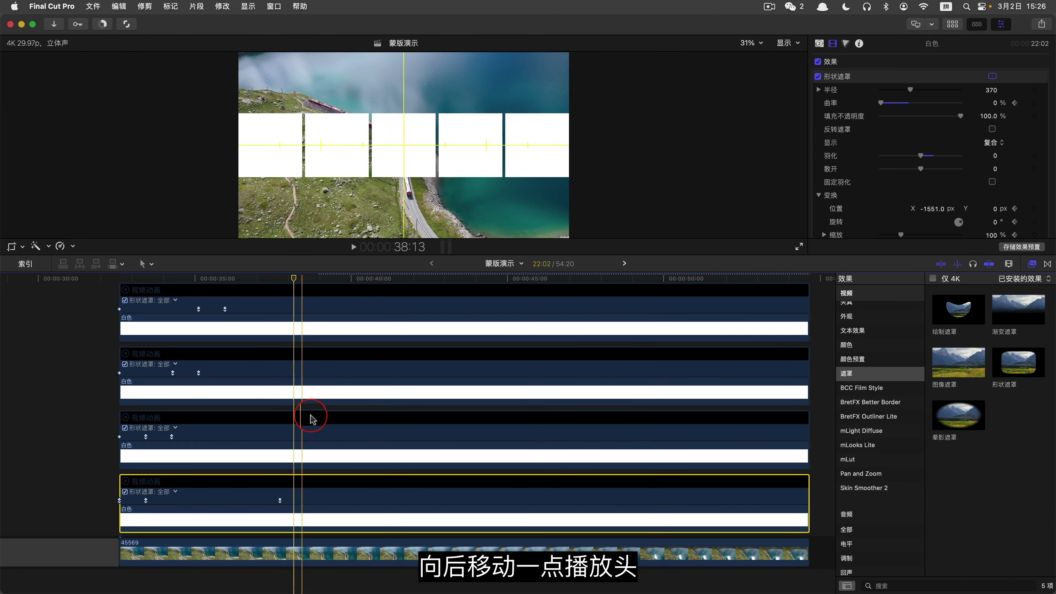
- Set the lowest clip's 曲率 to 12% and 旋转 to -12° at 38:12, then move that keyframe slightly closer to the 37:22 one
{"action": "left_click", "coordinate": [296, 519]}
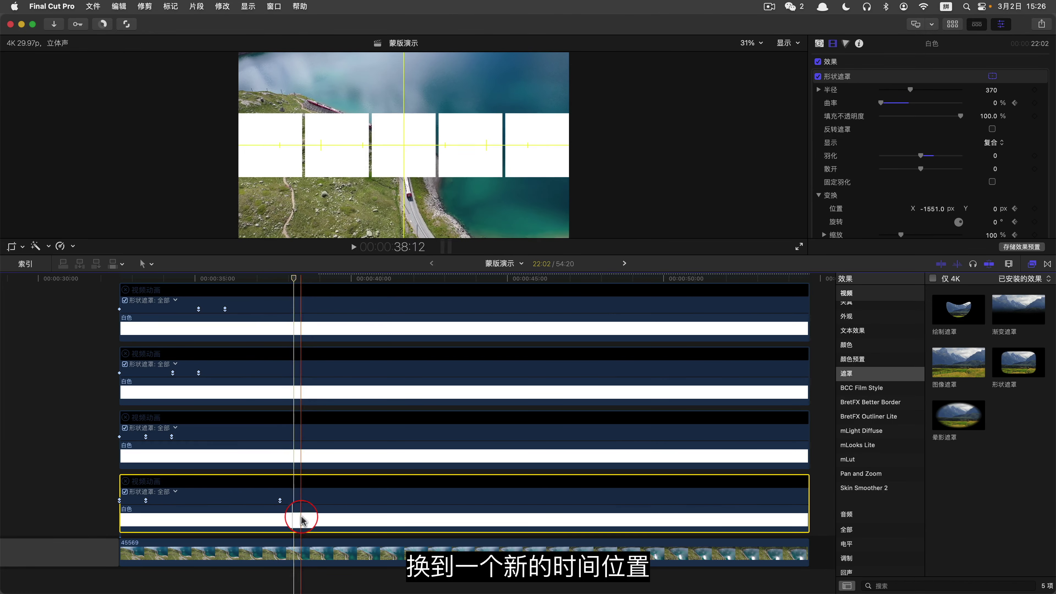
{"action": "left_click_drag", "start_coordinate": [880, 103], "coordinate": [893, 102]}
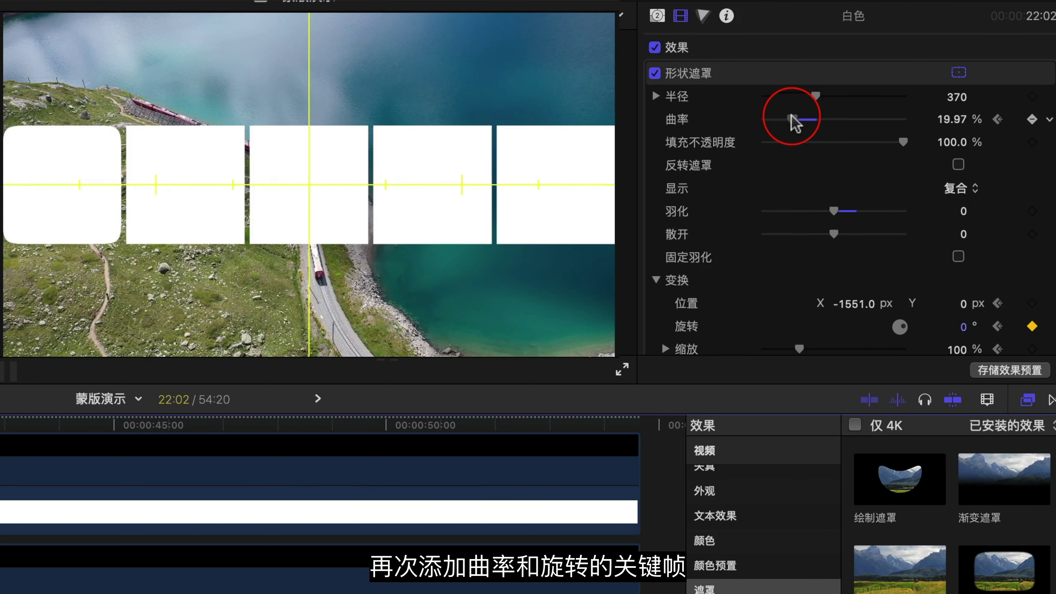
{"action": "left_click", "coordinate": [940, 119]}
{"action": "left_click", "coordinate": [964, 191]}
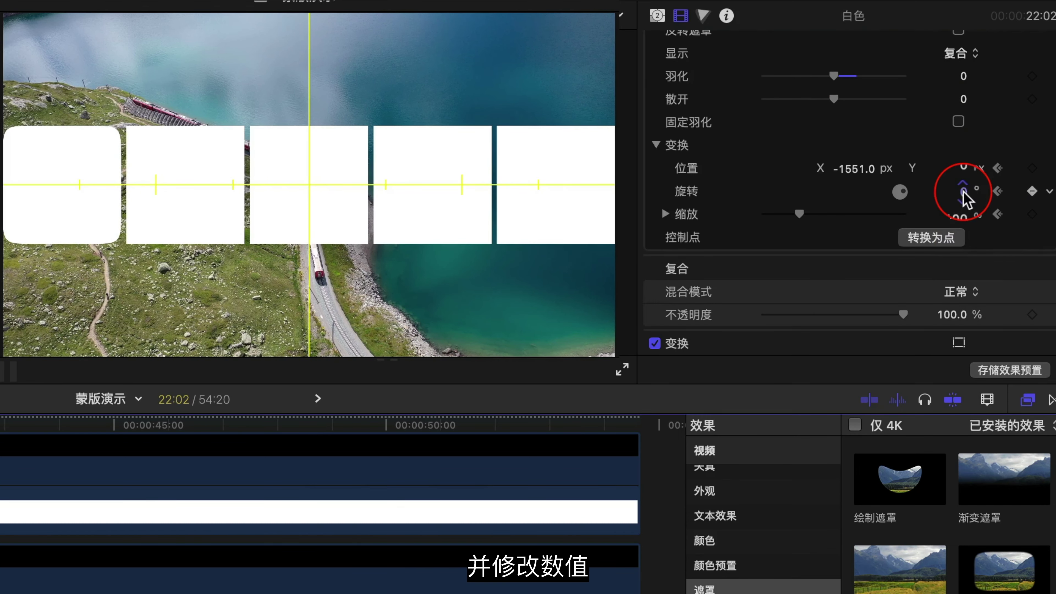
{"action": "type", "text": "-3"}
{"action": "key", "text": "Return"}
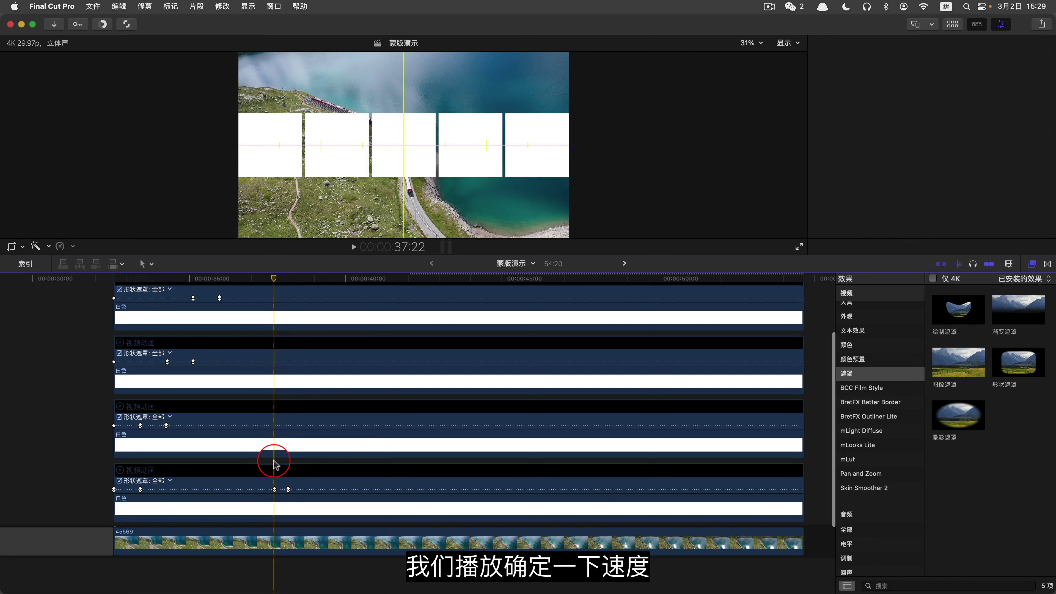
{"action": "left_click_drag", "start_coordinate": [277, 490], "coordinate": [284, 491]}
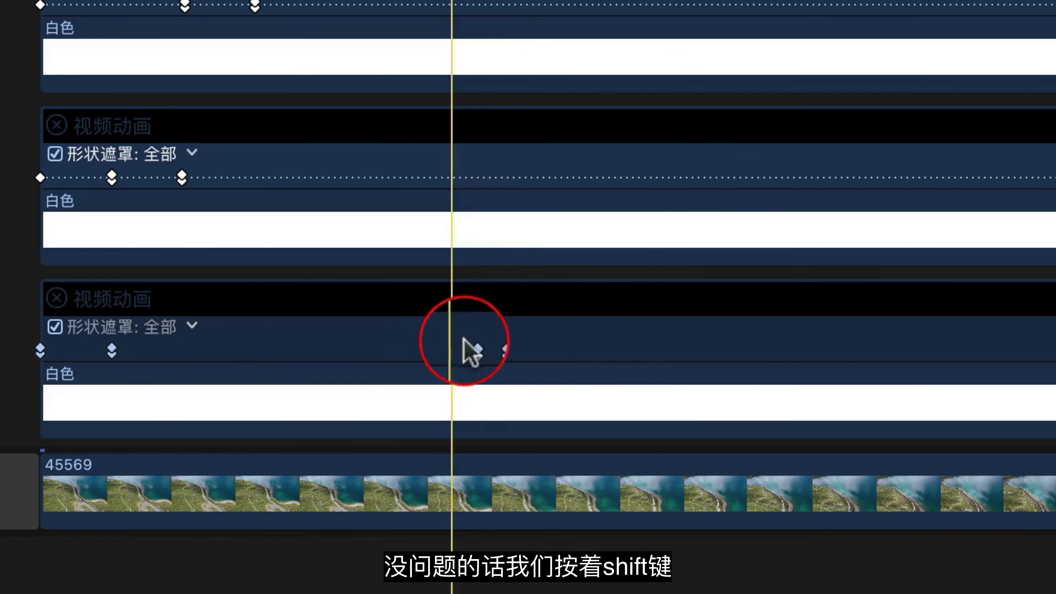
- Copy the lowest clip's 曲率 and 旋转 keyframes, paste them at 37:22 into the other four 白色 clips, and play the result
{"action": "left_click", "coordinate": [275, 489]}
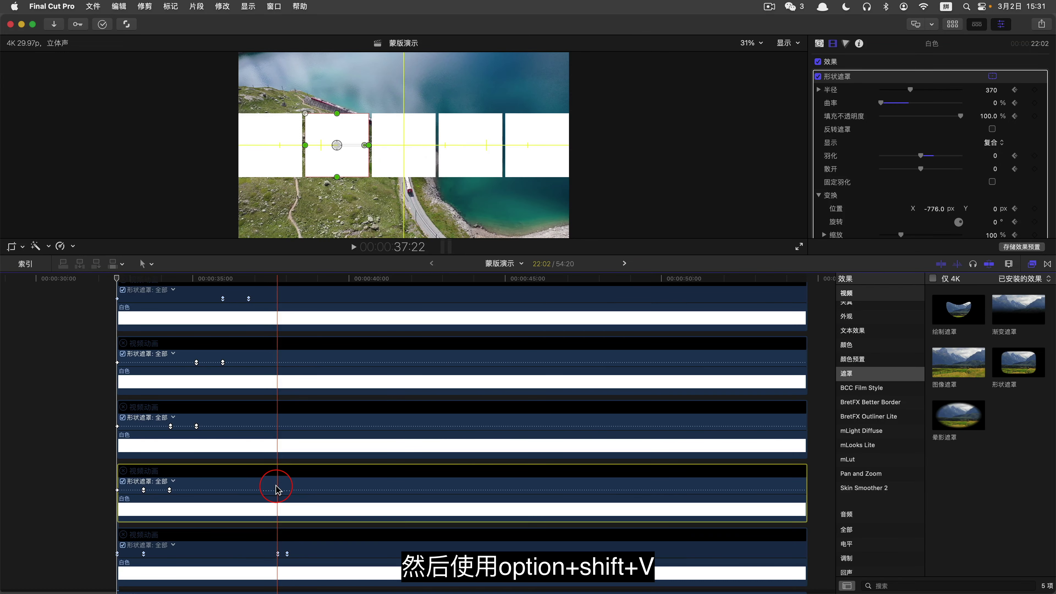
{"action": "left_click", "coordinate": [277, 424]}
{"action": "key", "text": "alt+shift+v"}
{"action": "left_click", "coordinate": [276, 360]}
{"action": "key", "text": "alt+shift+v"}
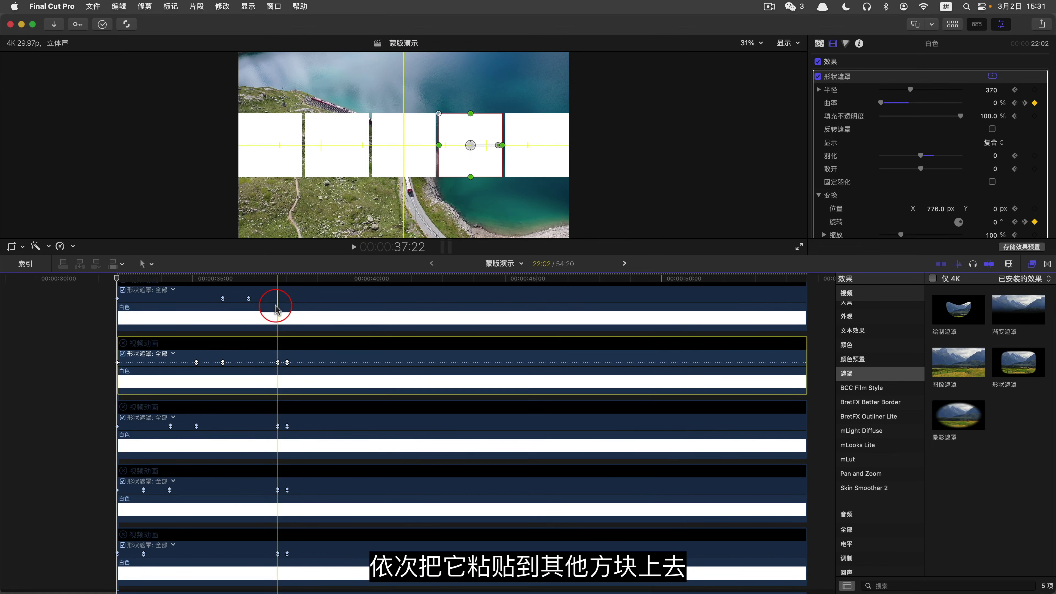
{"action": "left_click", "coordinate": [276, 311]}
{"action": "key", "text": "alt+shift+v"}
{"action": "scroll", "coordinate": [272, 311], "scroll_direction": "up", "scroll_amount": 2}
{"action": "key", "text": "space"}
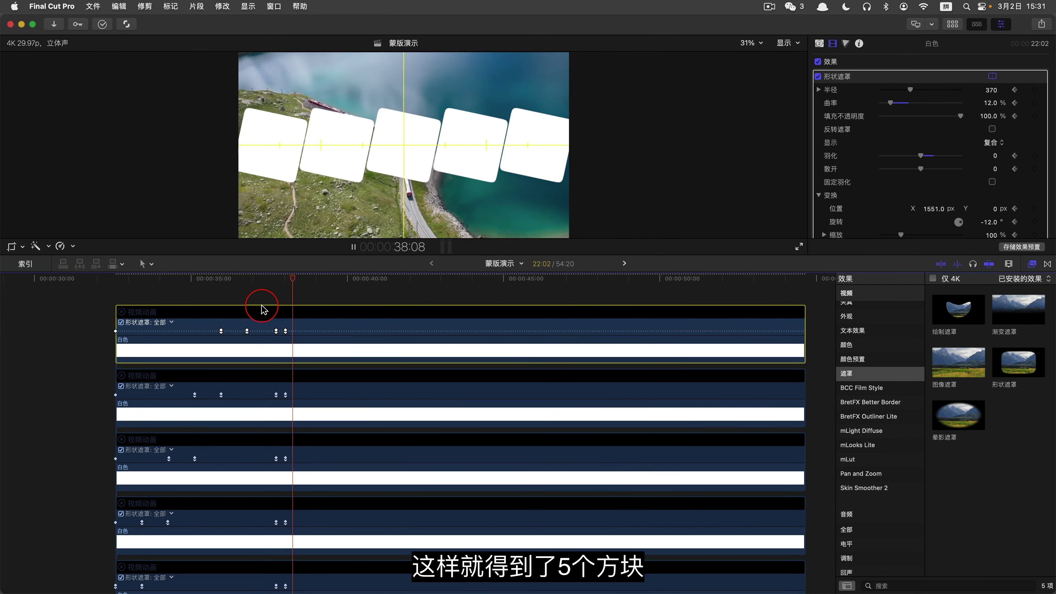
{"action": "key", "text": "space"}
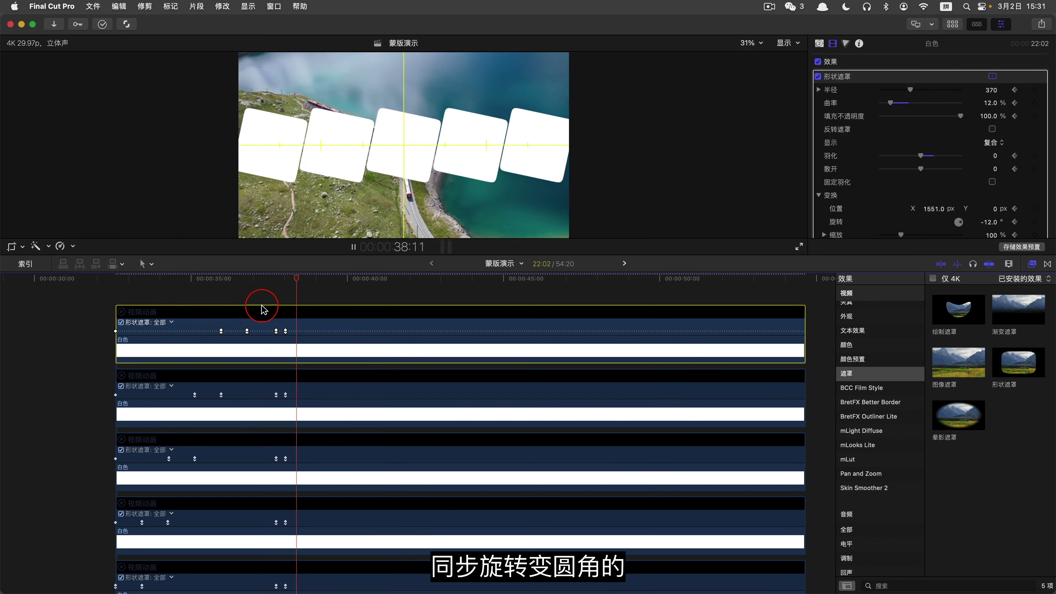
{"action": "key", "text": "space"}
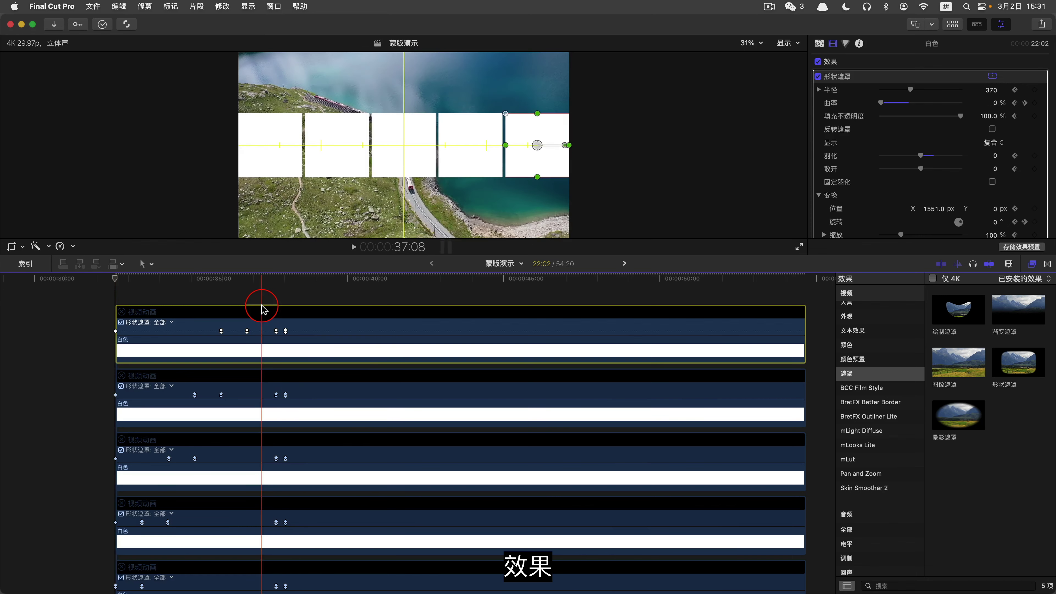
{"action": "key", "text": "space"}
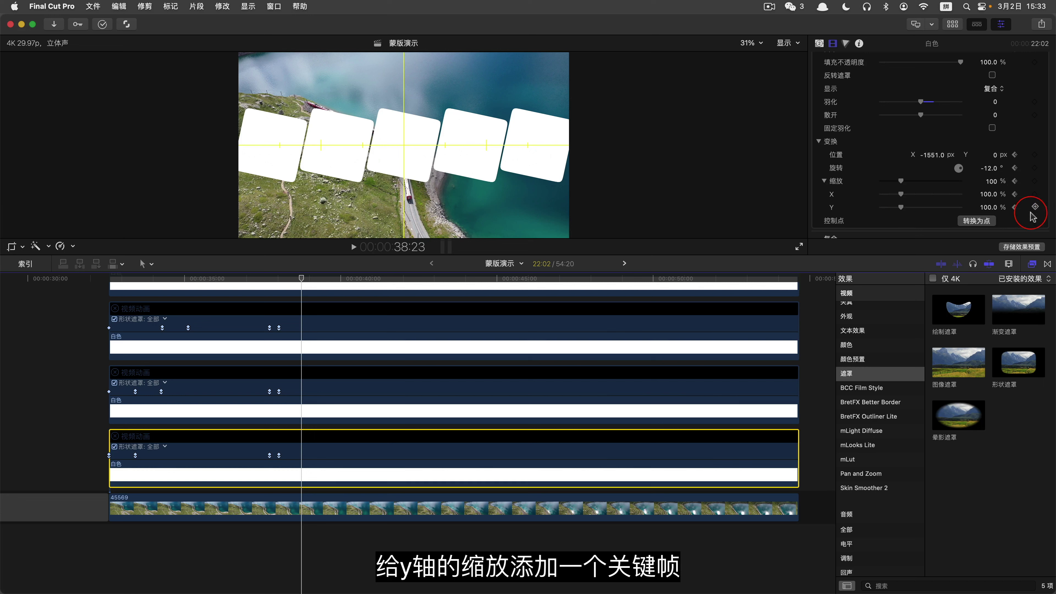
- Keyframe the lowest clip's Y 缩放 at 100% at 38:23, greatly enlarge it at 39:09, and play the stretch
{"action": "left_click", "coordinate": [1035, 207]}
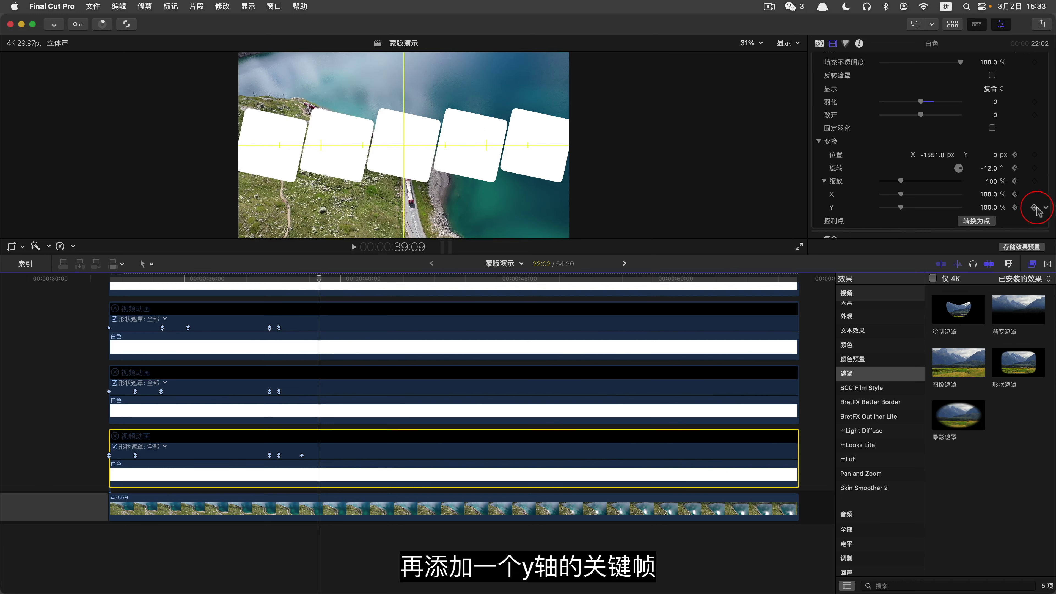
{"action": "left_click_drag", "start_coordinate": [901, 207], "coordinate": [952, 207]}
{"action": "left_click", "coordinate": [290, 278]}
{"action": "key", "text": "space"}
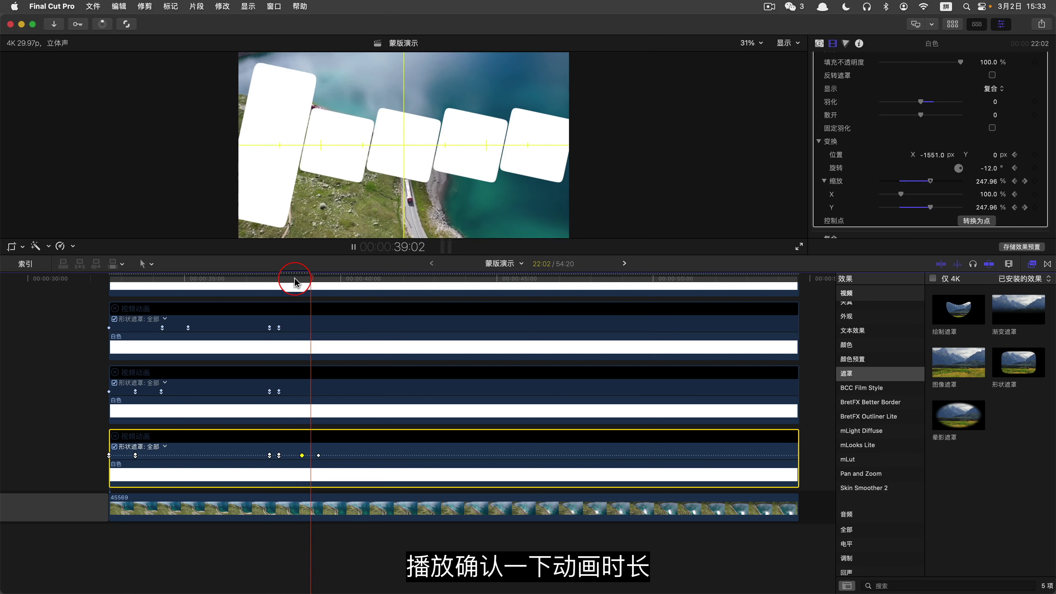
- Copy the lowest clip's two Y 缩放 keyframes, paste them at 38:23 into the other four 白色 clips, and play the whole animation
{"action": "left_click", "coordinate": [318, 455]}
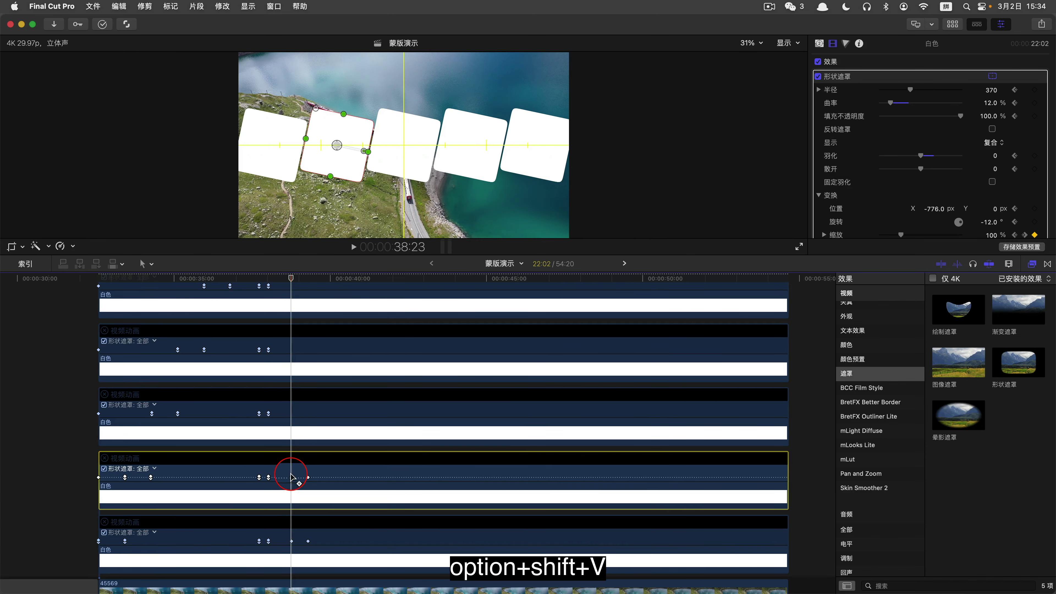
{"action": "left_click", "coordinate": [290, 412]}
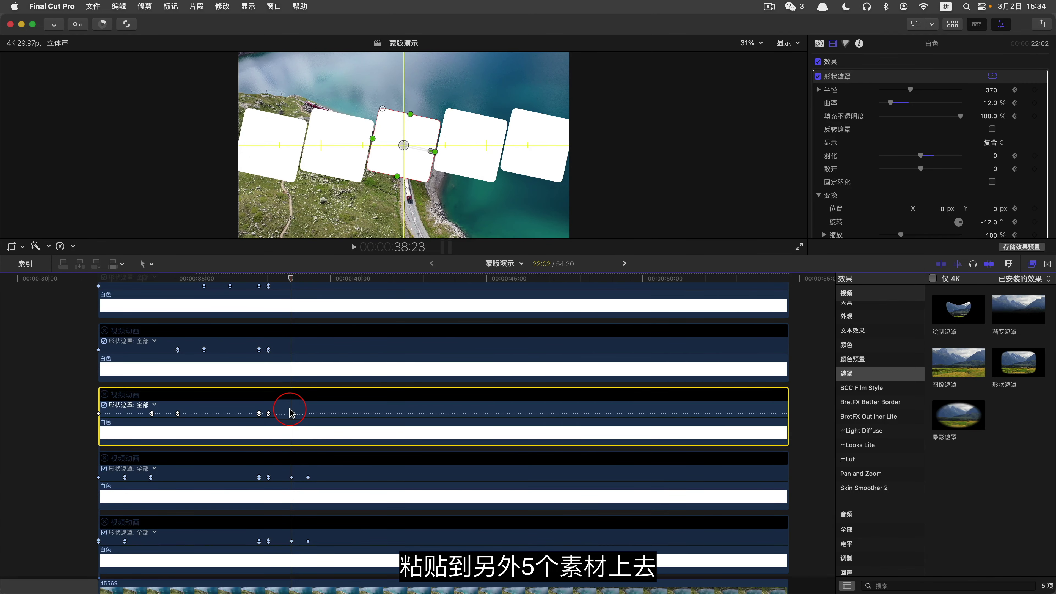
{"action": "key", "text": "alt+shift+v"}
{"action": "left_click", "coordinate": [292, 348]}
{"action": "key", "text": "alt+shift+v"}
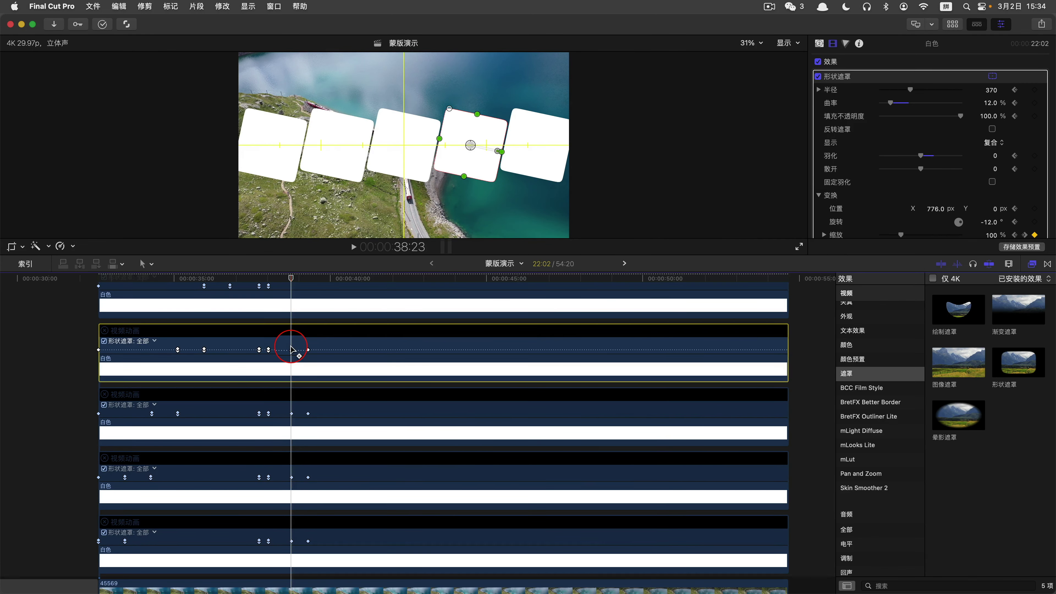
{"action": "scroll", "coordinate": [291, 347], "scroll_direction": "up", "scroll_amount": 2}
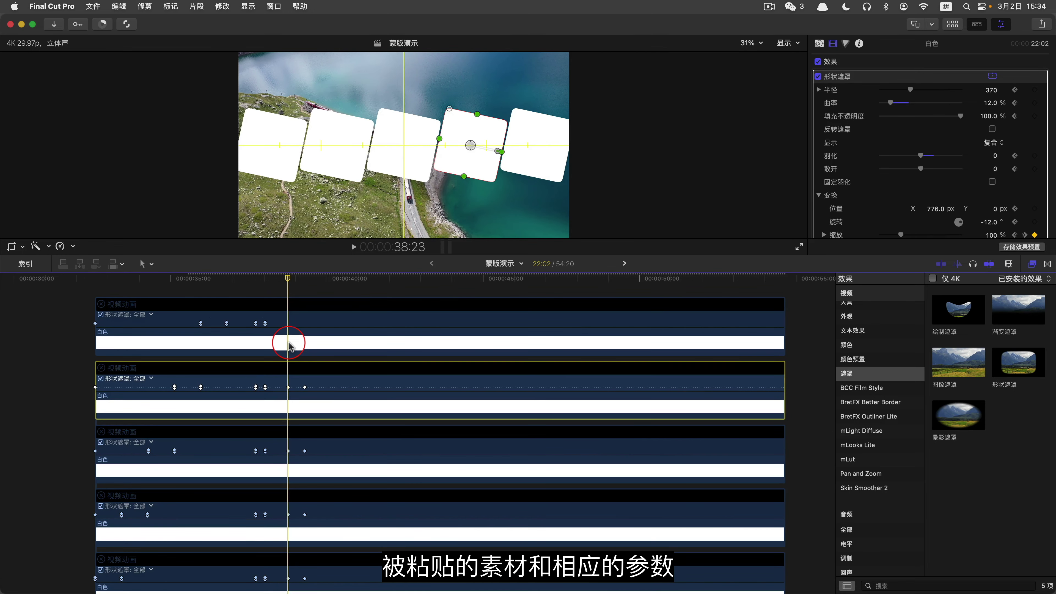
{"action": "left_click", "coordinate": [287, 323]}
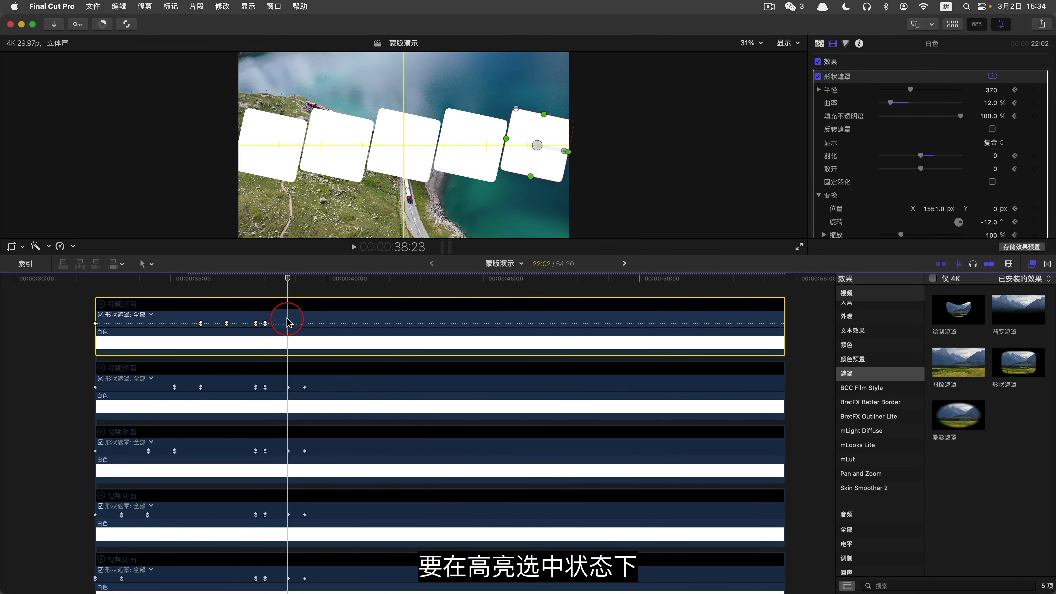
{"action": "left_click", "coordinate": [93, 286]}
{"action": "key", "text": "space"}
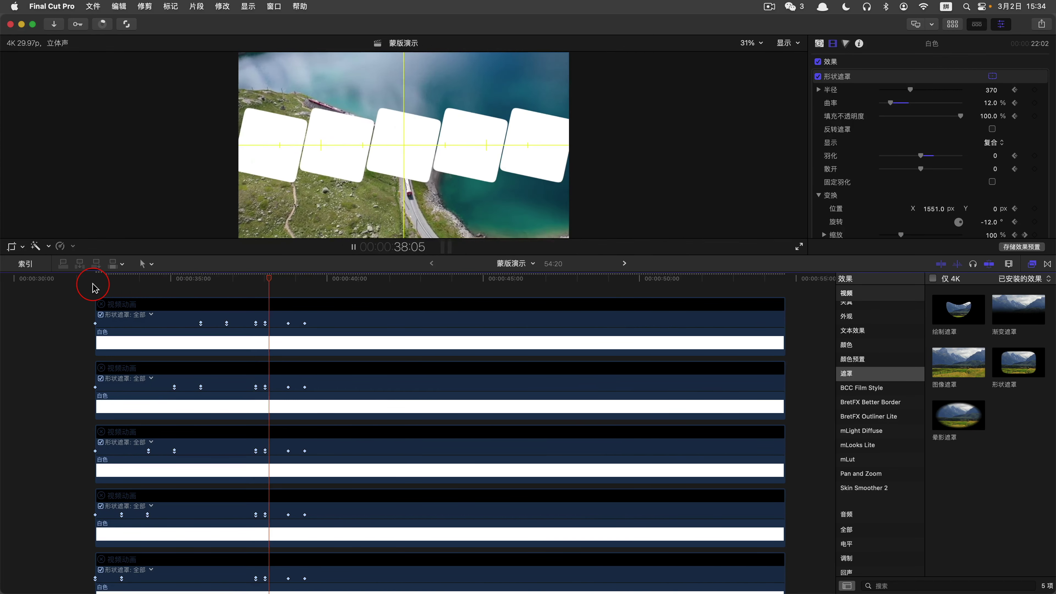
{"action": "key", "text": "space"}
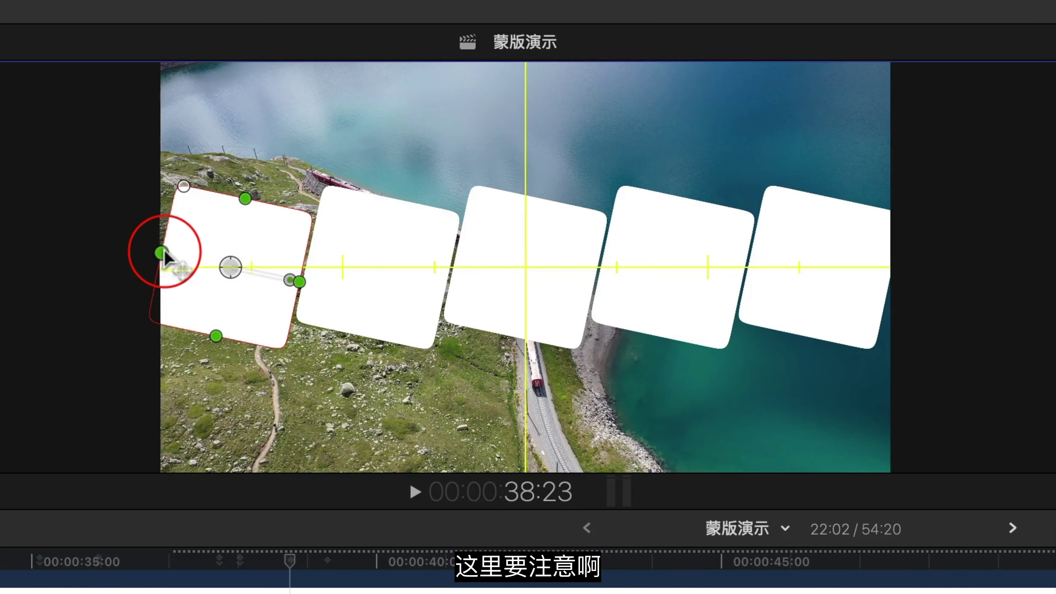
- Extend the outer edges of the leftmost and rightmost square masks beyond the frame at 38:23, keeping their inner edges in place
{"action": "mouse_move", "coordinate": [161, 252]}
{"action": "left_mouse_down"}
{"action": "mouse_move", "coordinate": [124, 243]}
{"action": "mouse_move", "coordinate": [188, 253]}
{"action": "mouse_move", "coordinate": [165, 256]}
{"action": "left_mouse_up"}
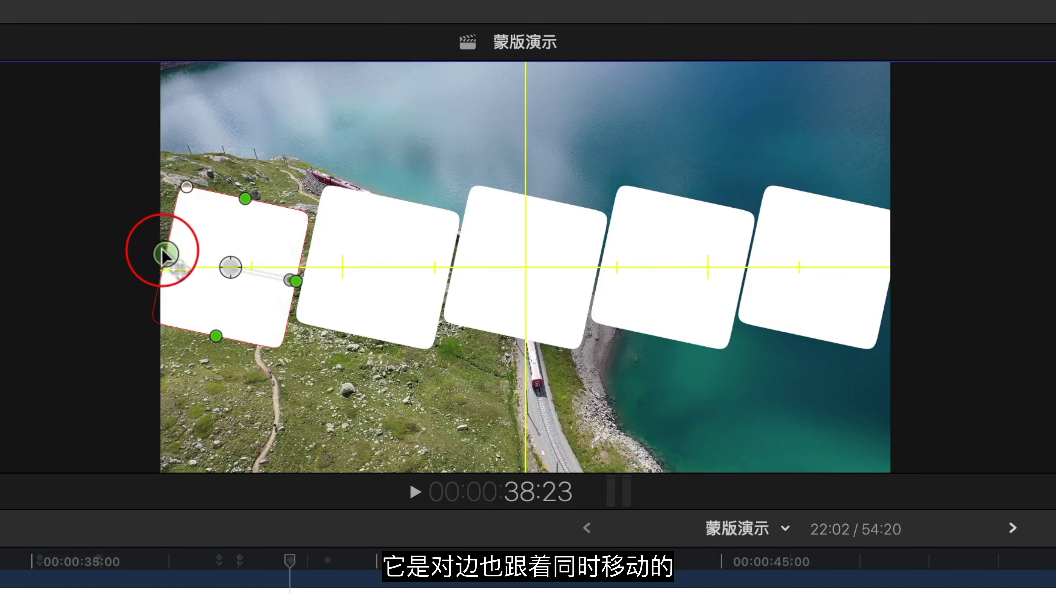
{"action": "key", "text": "super+z"}
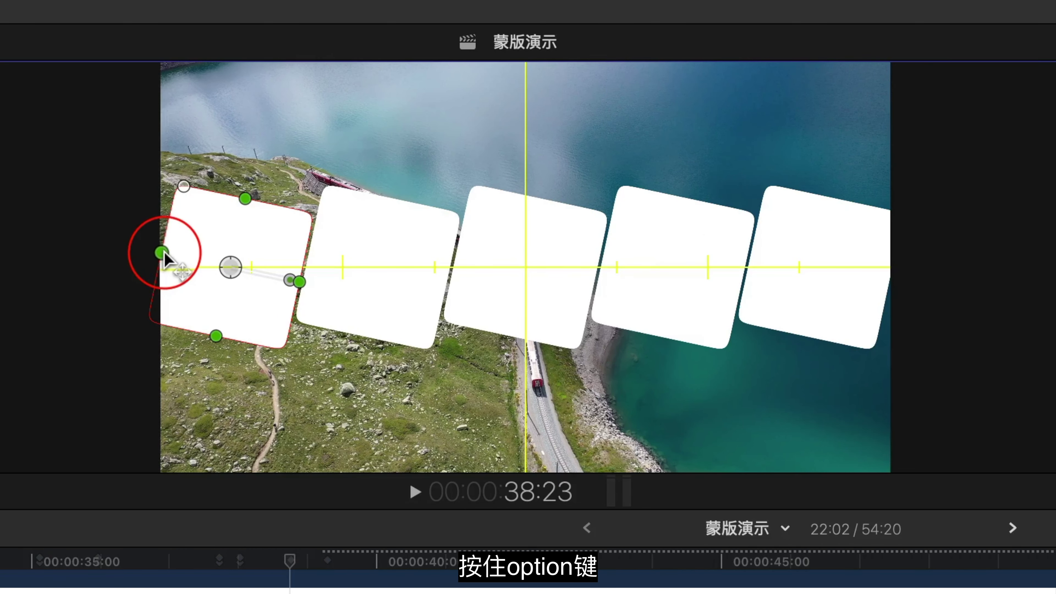
{"action": "left_click_drag", "start_coordinate": [164, 253], "coordinate": [146, 249]}
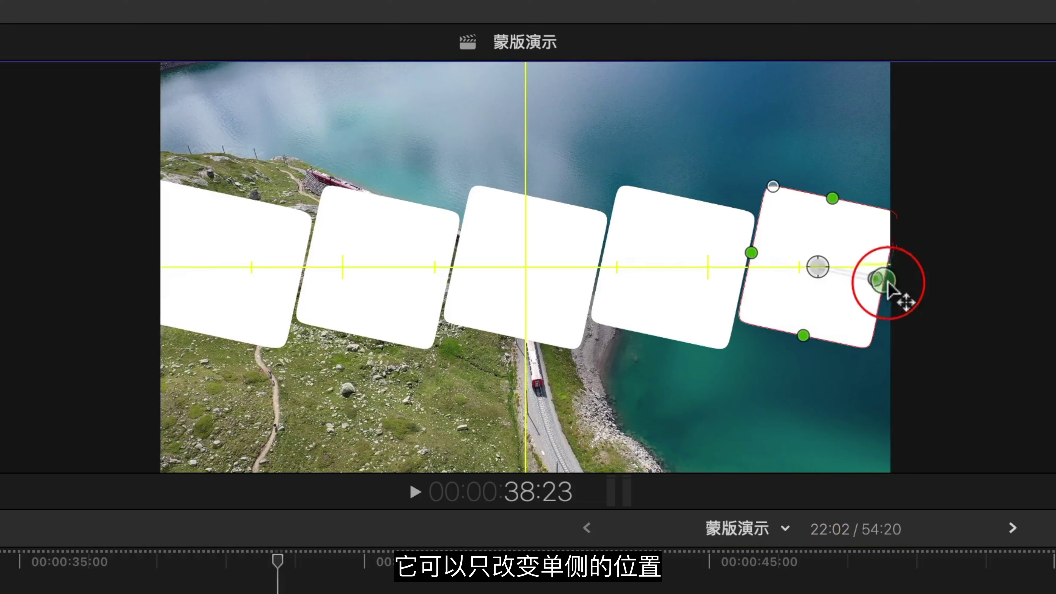
{"action": "left_click_drag", "start_coordinate": [879, 283], "coordinate": [931, 292]}
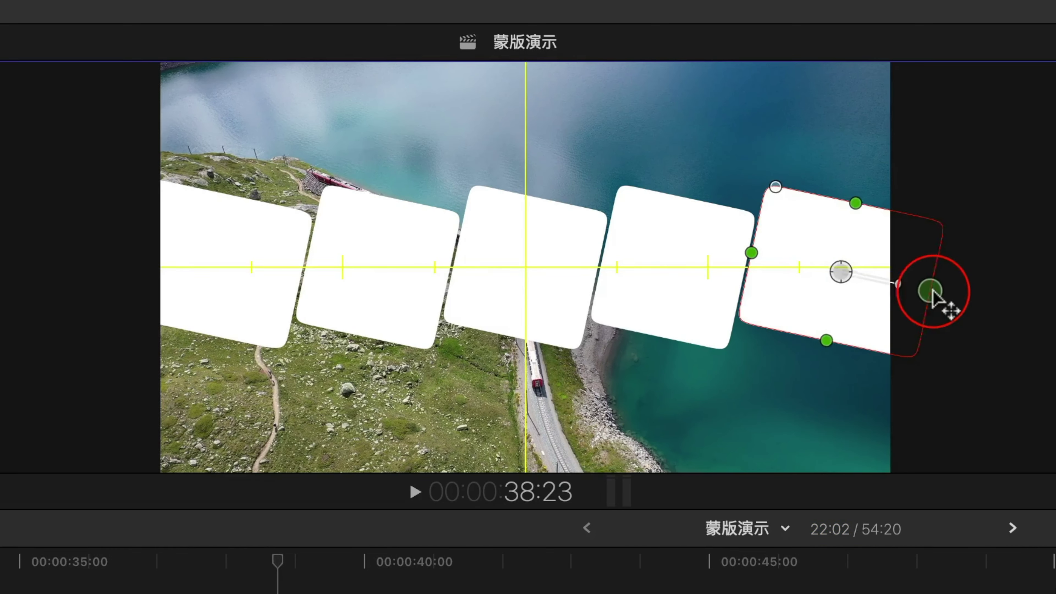
- Move two additional square masks just outside the frame at 38:23, one past each end of the row
{"action": "left_click_drag", "start_coordinate": [837, 206], "coordinate": [889, 214]}
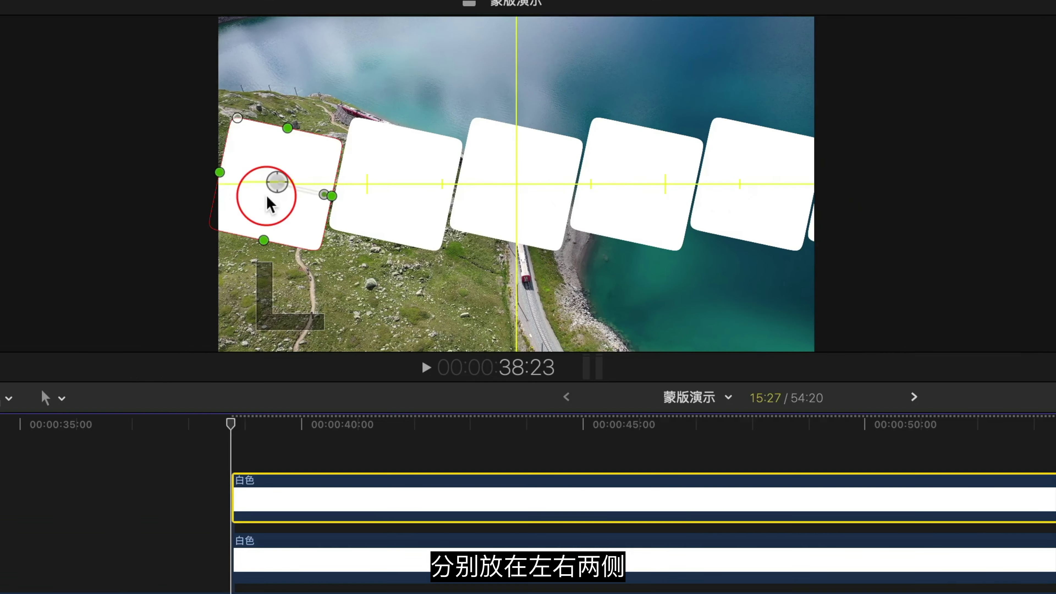
{"action": "left_click_drag", "start_coordinate": [271, 203], "coordinate": [175, 199]}
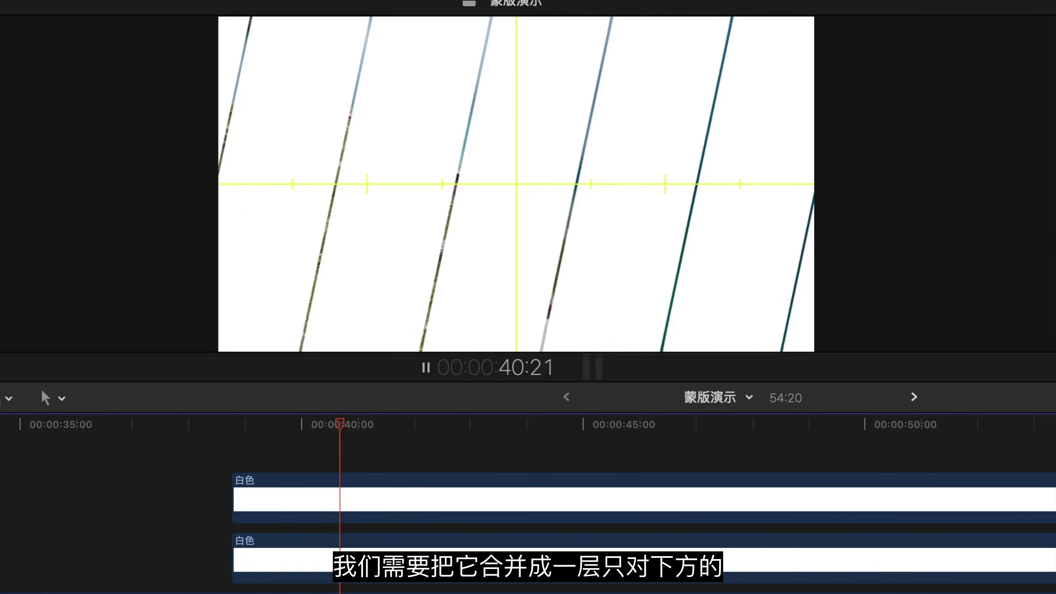
- Combine all the 白色 mask clips into one compound clip named 白色方块遮罩
{"action": "left_click_drag", "start_coordinate": [704, 291], "coordinate": [527, 526]}
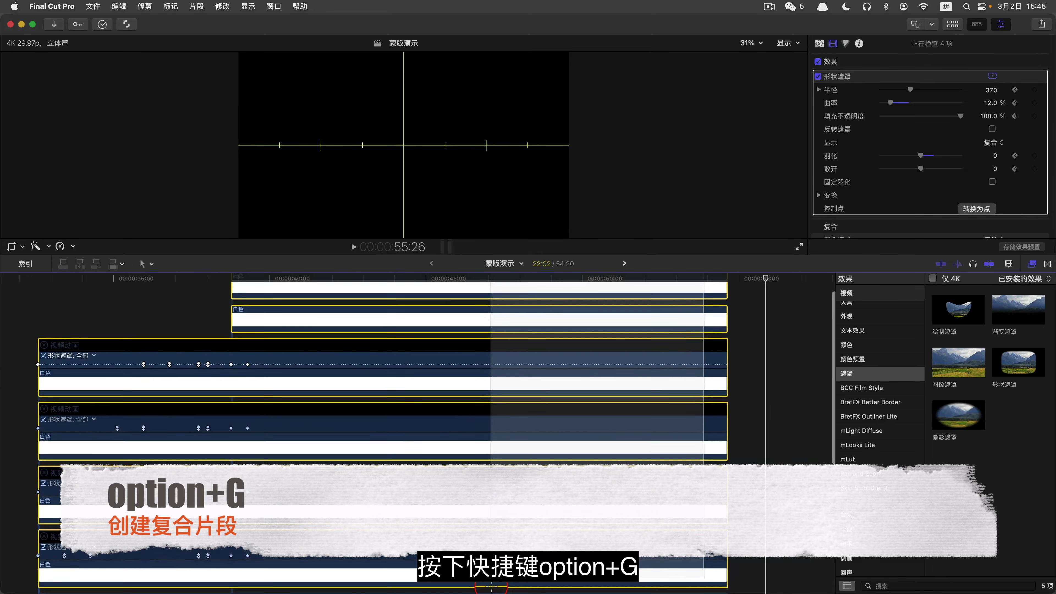
{"action": "key", "text": "alt+g"}
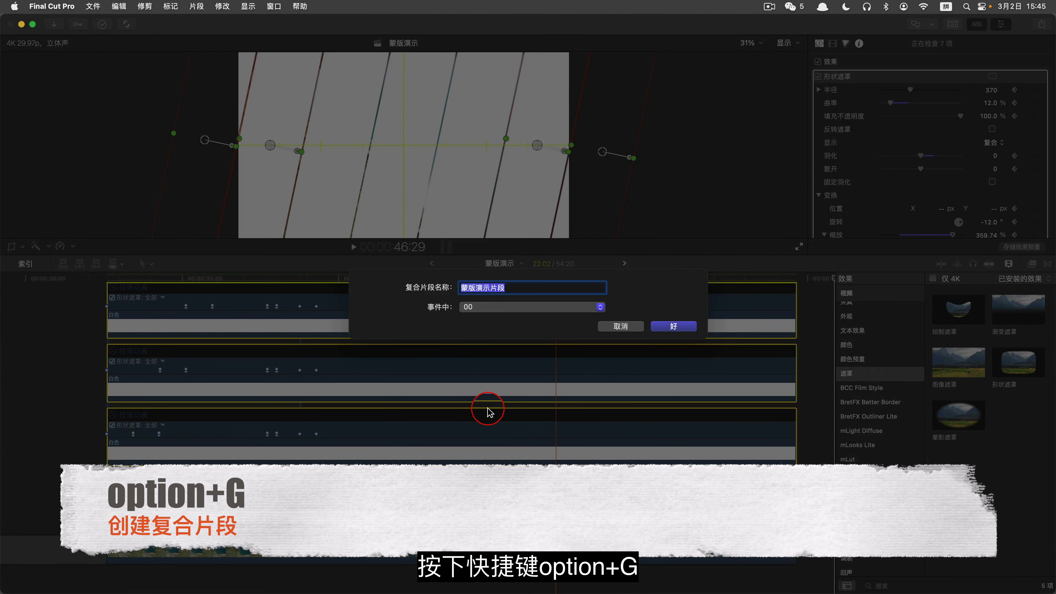
{"action": "type", "text": "白色方块遮罩"}
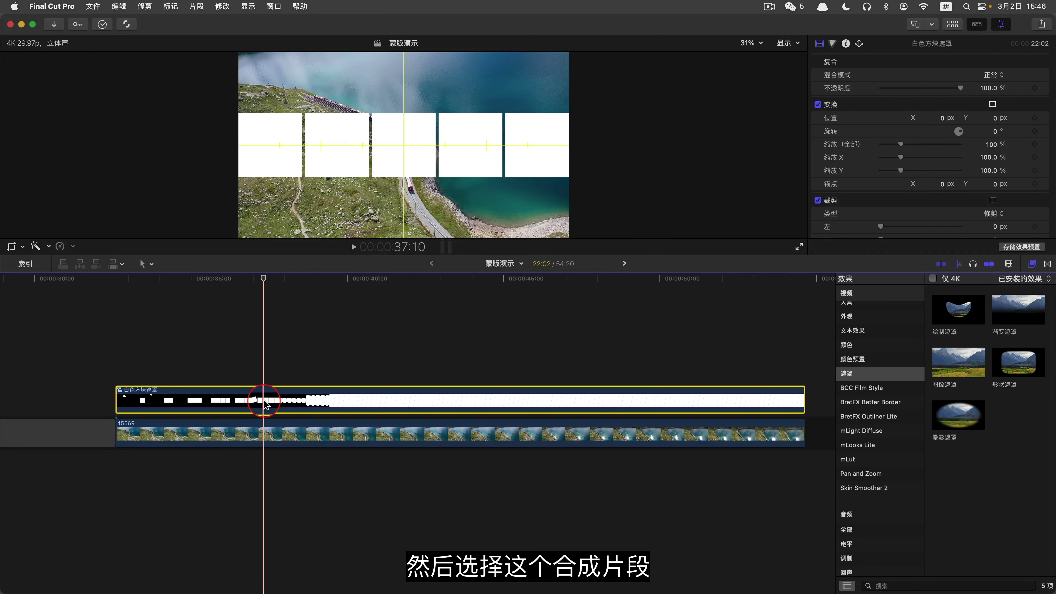
- Set the 白色方块遮罩 compound clip's 混合模式 to Alpha 通道模板 and play the reveal
{"action": "left_click", "coordinate": [996, 76]}
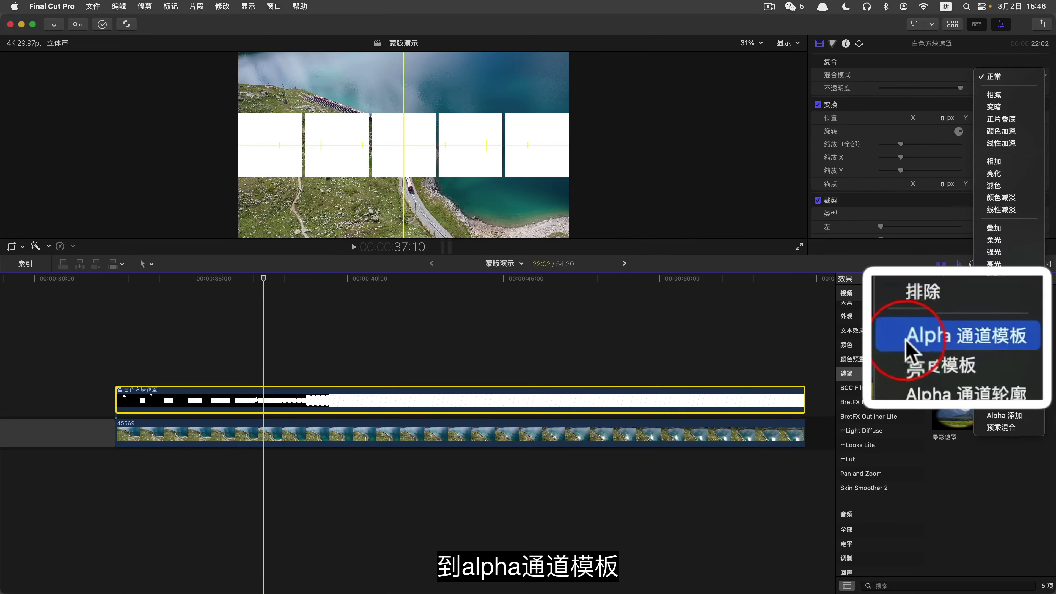
{"action": "left_click", "coordinate": [994, 368]}
{"action": "key", "text": "space"}
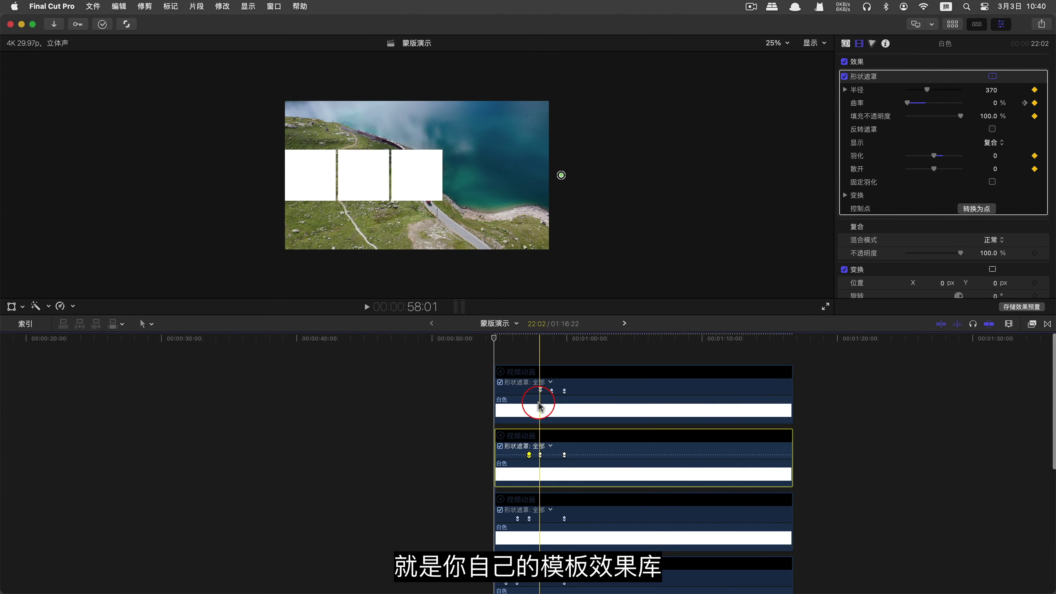
- In the vertical column of squares at 1:00:26, set the mask 位置 Y of the next 白色 clip up to 870
{"action": "left_click", "coordinate": [493, 338]}
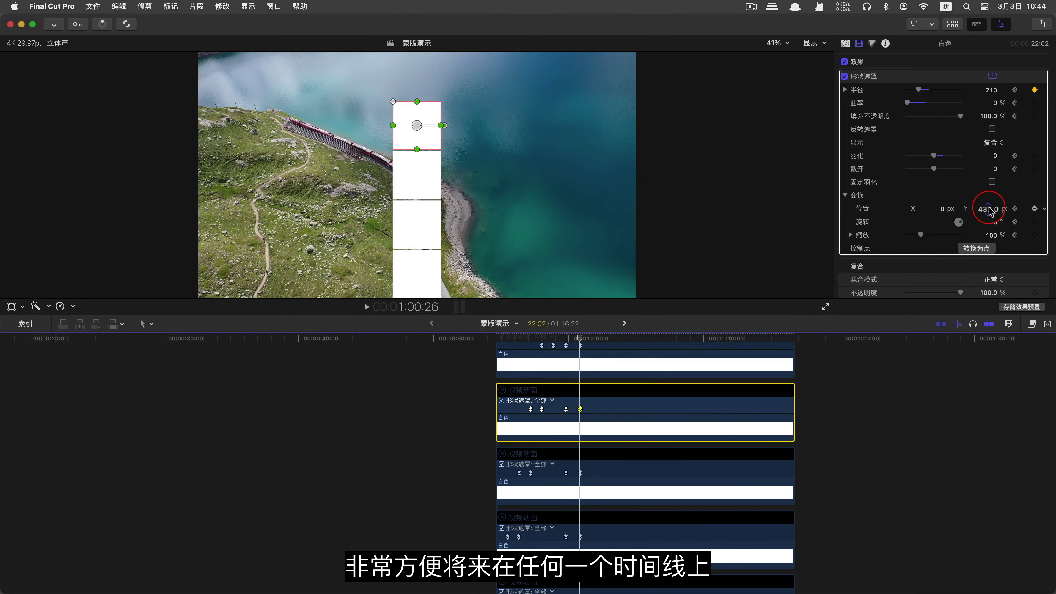
{"action": "left_click", "coordinate": [989, 209]}
{"action": "scroll", "coordinate": [580, 395], "scroll_direction": "up", "scroll_amount": 3}
{"action": "left_click", "coordinate": [579, 391]}
{"action": "left_click", "coordinate": [994, 209]}
{"action": "type", "text": "870"}
{"action": "key", "text": "Return"}
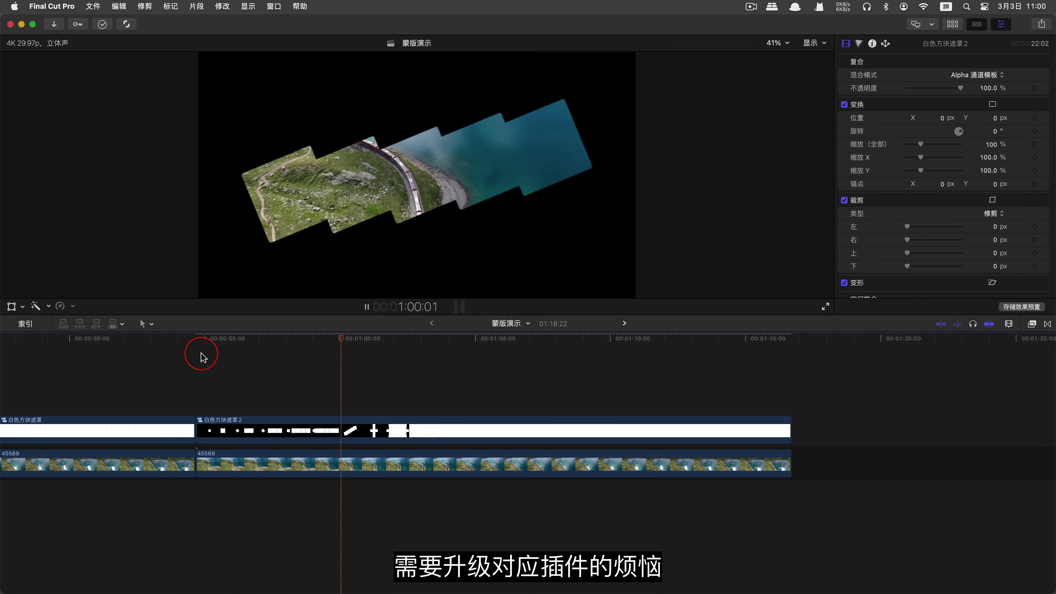
- Enlarge the rectangular shape mask on the top 白色 clip by increasing its 半径
{"action": "left_click", "coordinate": [13, 306]}
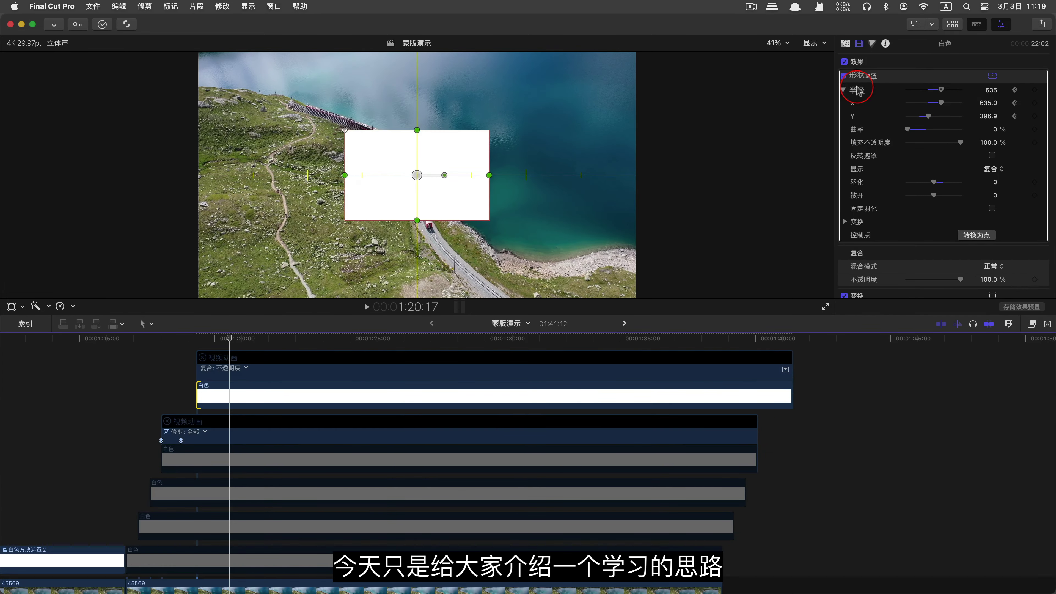
{"action": "left_click_drag", "start_coordinate": [941, 89], "coordinate": [986, 90]}
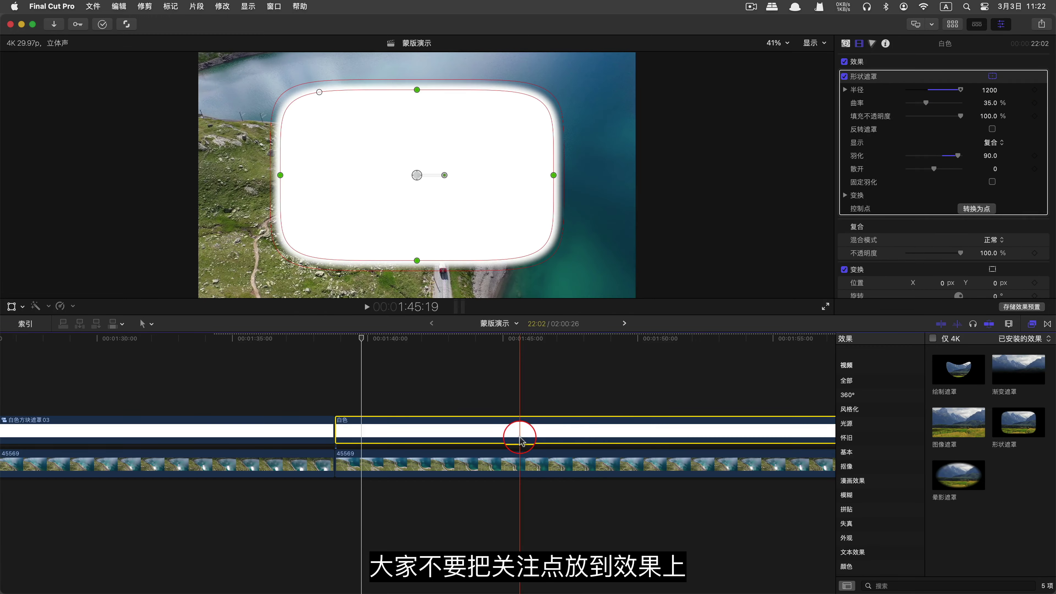
- Reshape the feathered mask into a circle with X and Y 半径 1000 and 曲率 100%, then set 羽化 to 0 and 半径 to 460
{"action": "left_click", "coordinate": [845, 90]}
{"action": "left_click", "coordinate": [986, 103]}
{"action": "type", "text": "1000"}
{"action": "key", "text": "Return"}
{"action": "left_click", "coordinate": [987, 116]}
{"action": "type", "text": "1000"}
{"action": "key", "text": "Return"}
{"action": "left_click_drag", "start_coordinate": [926, 129], "coordinate": [982, 130]}
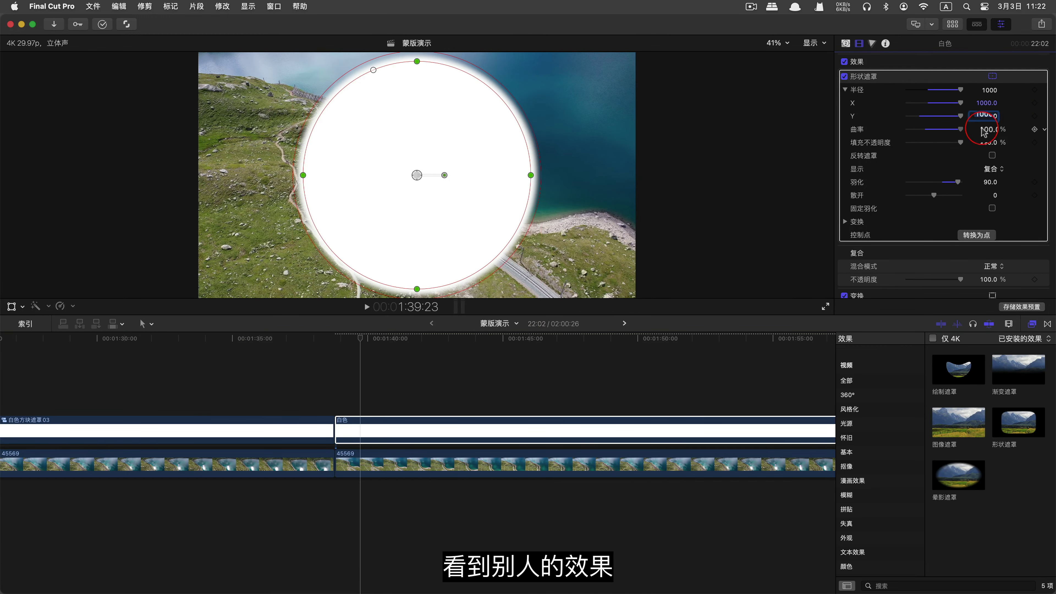
{"action": "left_click_drag", "start_coordinate": [989, 182], "coordinate": [973, 182]}
{"action": "left_click_drag", "start_coordinate": [961, 89], "coordinate": [931, 90]}
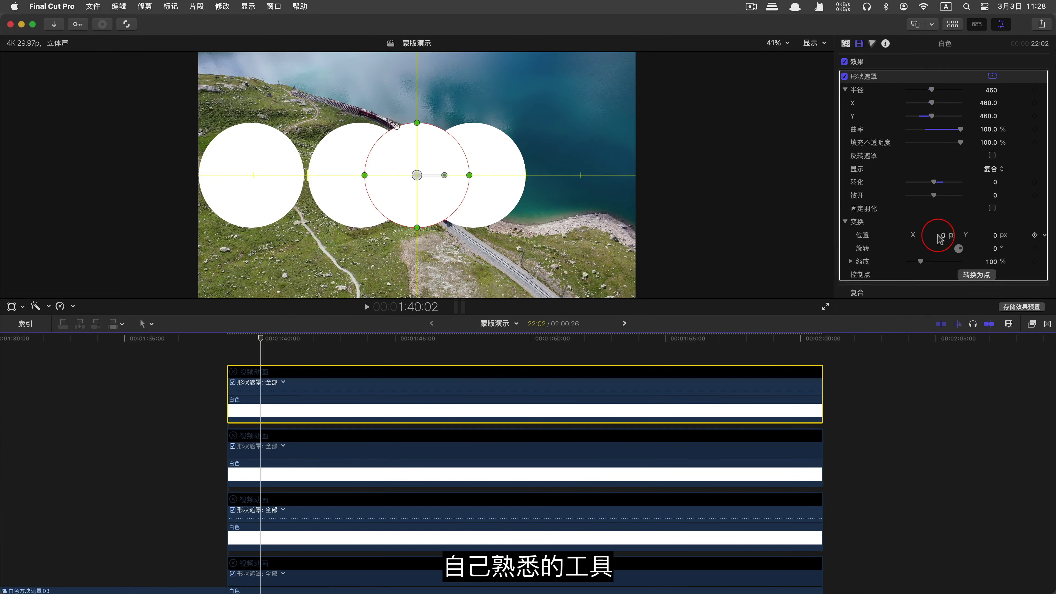
- Adjust the mask 位置 X of the top circle clip and of the clip above the lowest one to arrange the circles in a row
{"action": "left_click_drag", "start_coordinate": [940, 239], "coordinate": [942, 233]}
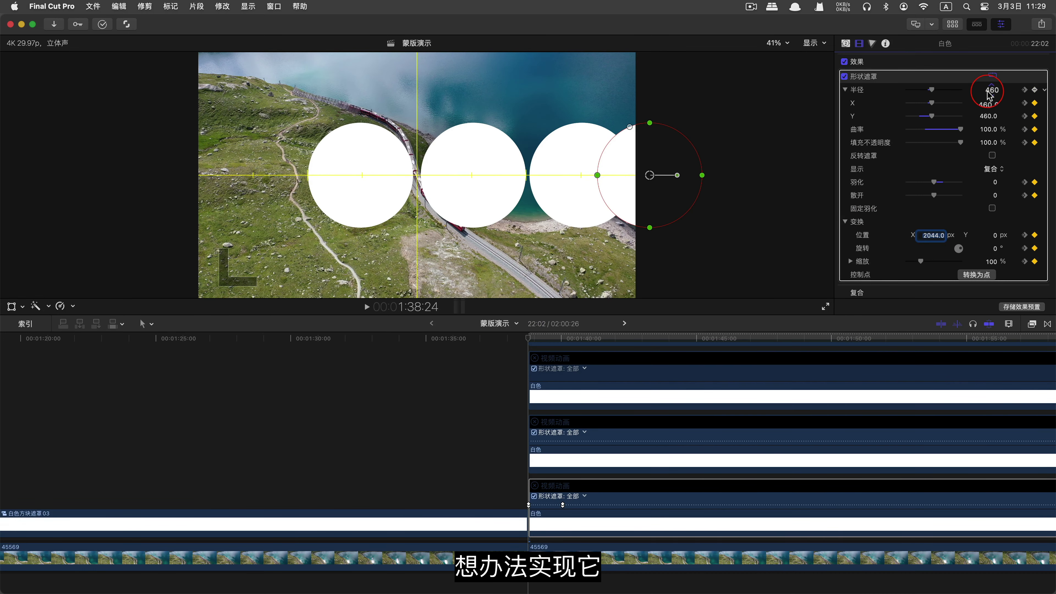
{"action": "left_click", "coordinate": [533, 449]}
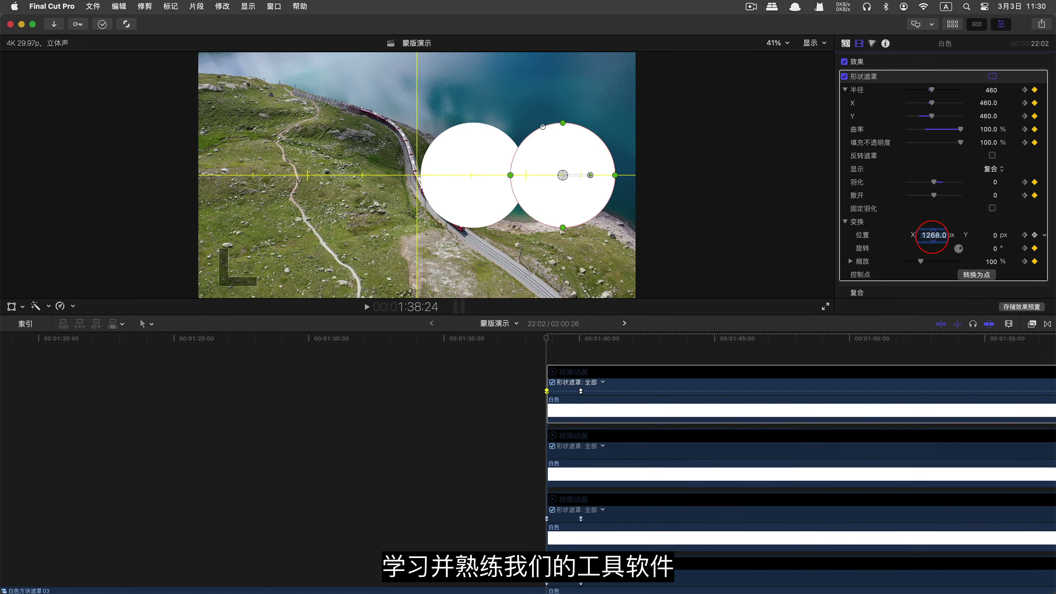
{"action": "left_click_drag", "start_coordinate": [931, 236], "coordinate": [932, 235]}
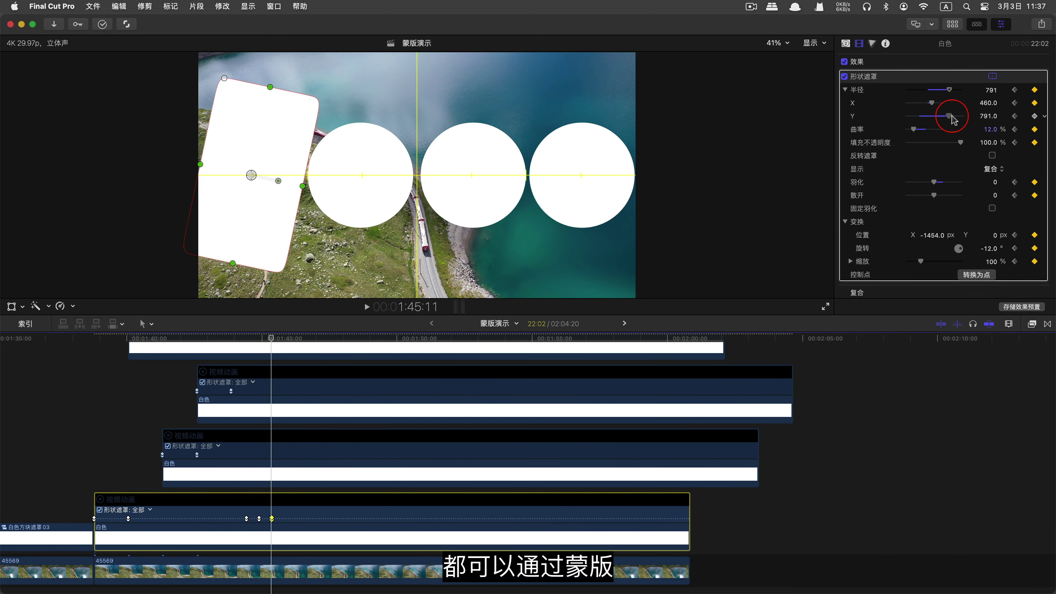
- Stretch the lowest clip's mask vertically at 1:45:11, with Y 半径 1348 and 旋转 -12°
{"action": "left_click_drag", "start_coordinate": [952, 119], "coordinate": [956, 120]}
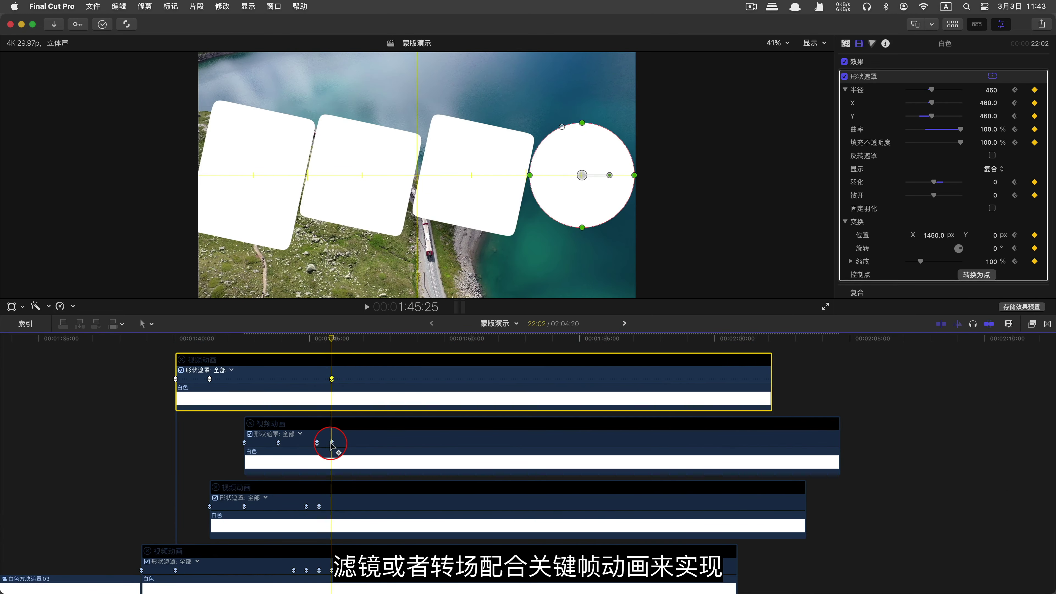
- Add 形状遮罩 keyframes to the top 白色 clip at 1:46:09 and set its 曲率 to 12%
{"action": "left_click", "coordinate": [344, 377]}
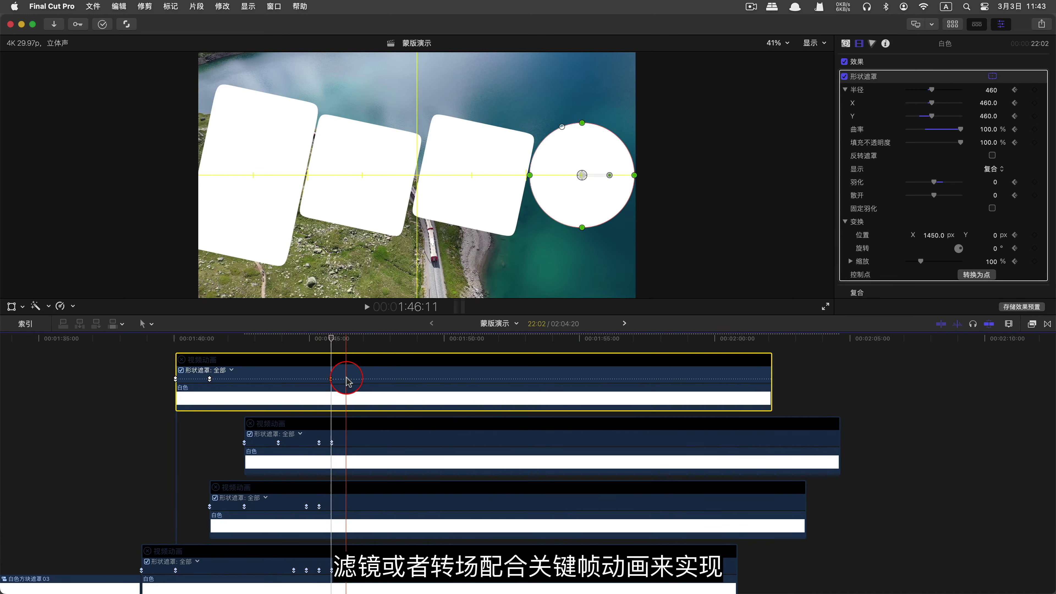
{"action": "left_click", "coordinate": [344, 379], "text": "alt"}
{"action": "left_click", "coordinate": [620, 172]}
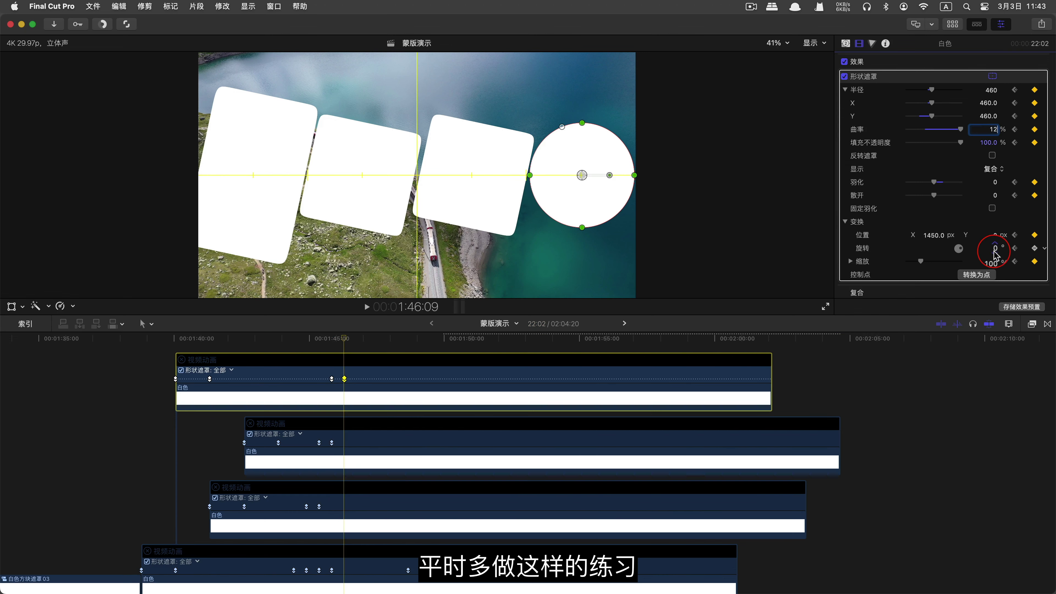